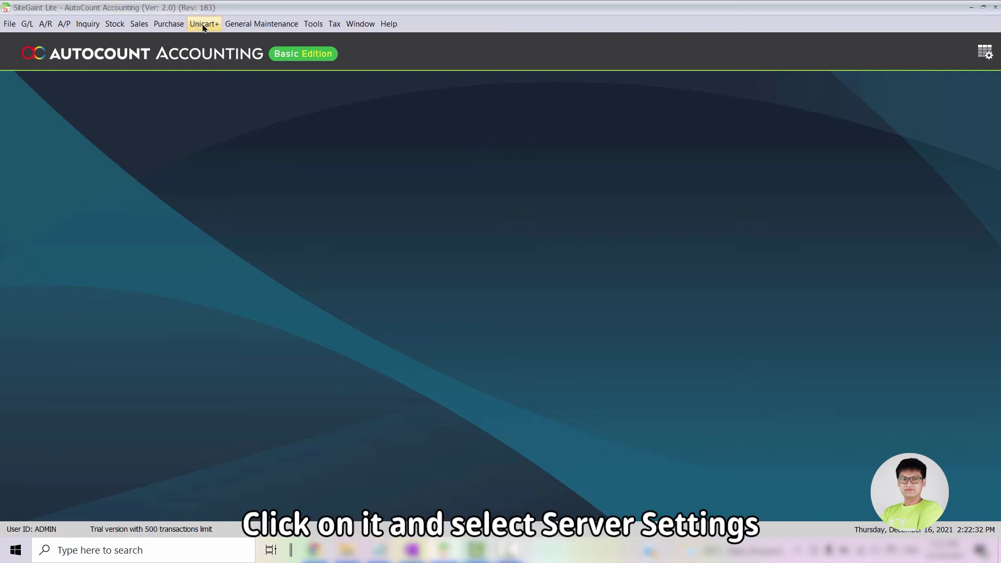
Open the Unicart+ Server Settings and set the connection type to SiteGiant.
{"action": "left_click", "coordinate": [203, 26]}
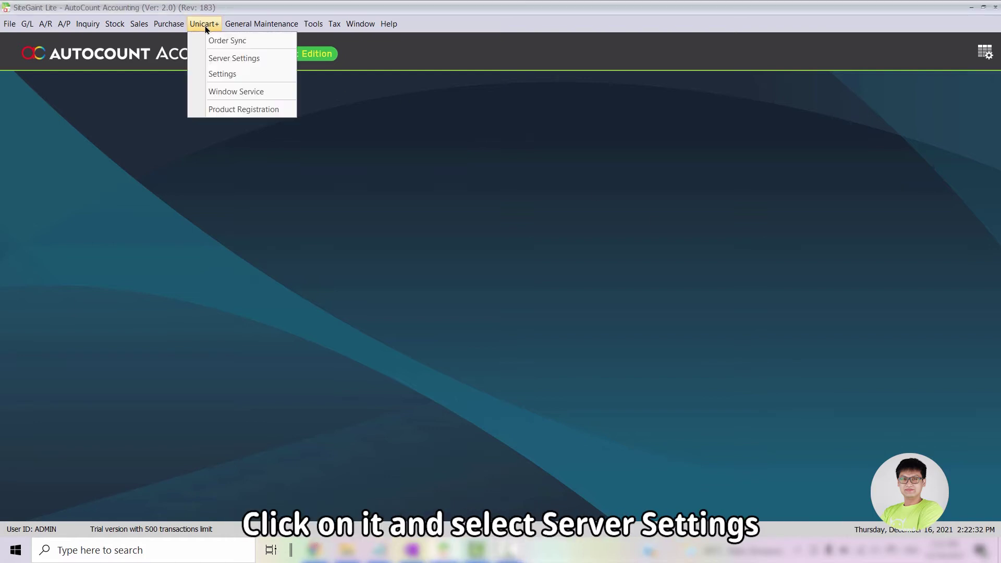
{"action": "left_click", "coordinate": [220, 59]}
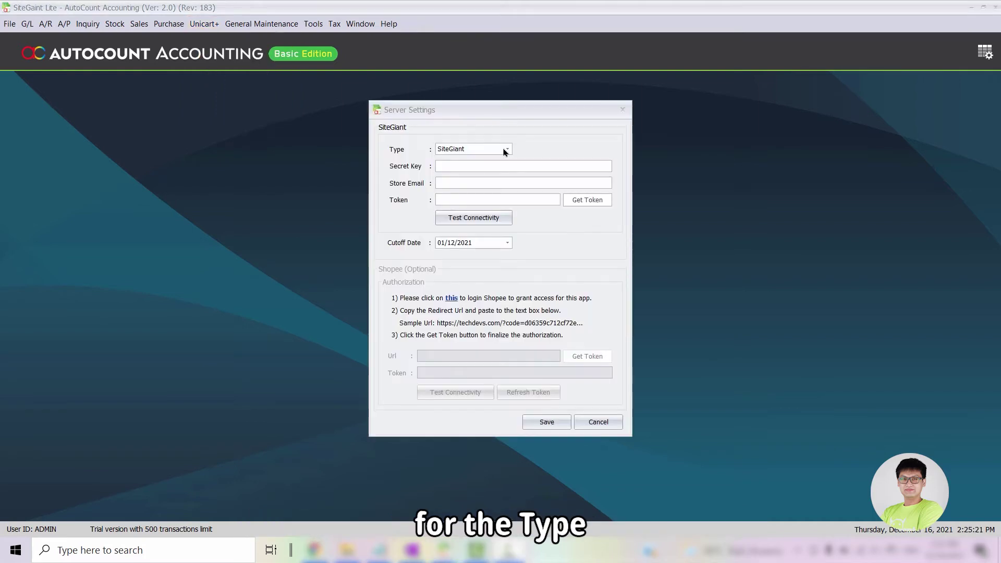
{"action": "left_click", "coordinate": [506, 150]}
{"action": "left_click", "coordinate": [486, 183]}
Copy the secret key from SiteGiant's API settings page and paste it into Secret Key.
{"action": "left_click", "coordinate": [513, 164]}
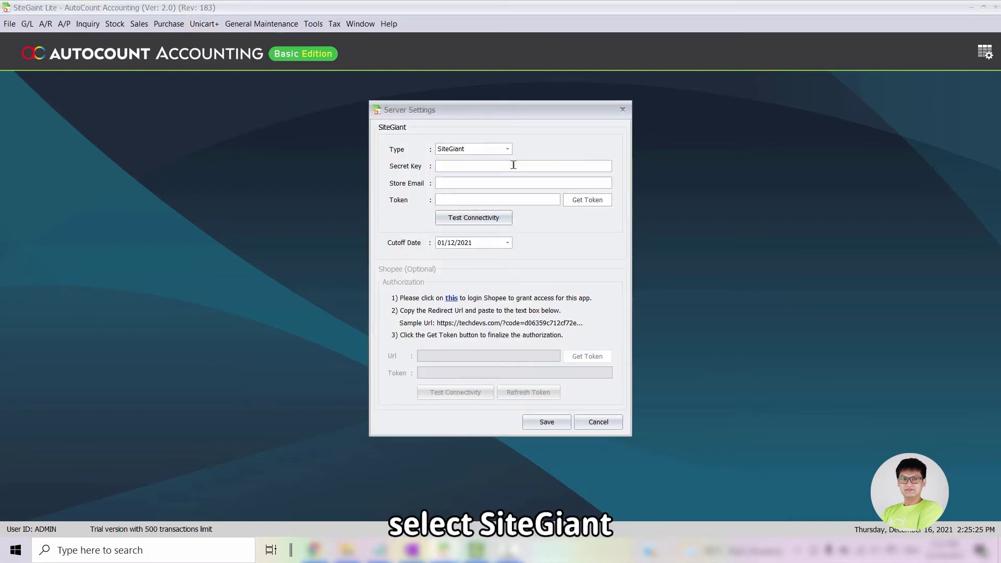
{"action": "key", "text": "alt+Tab"}
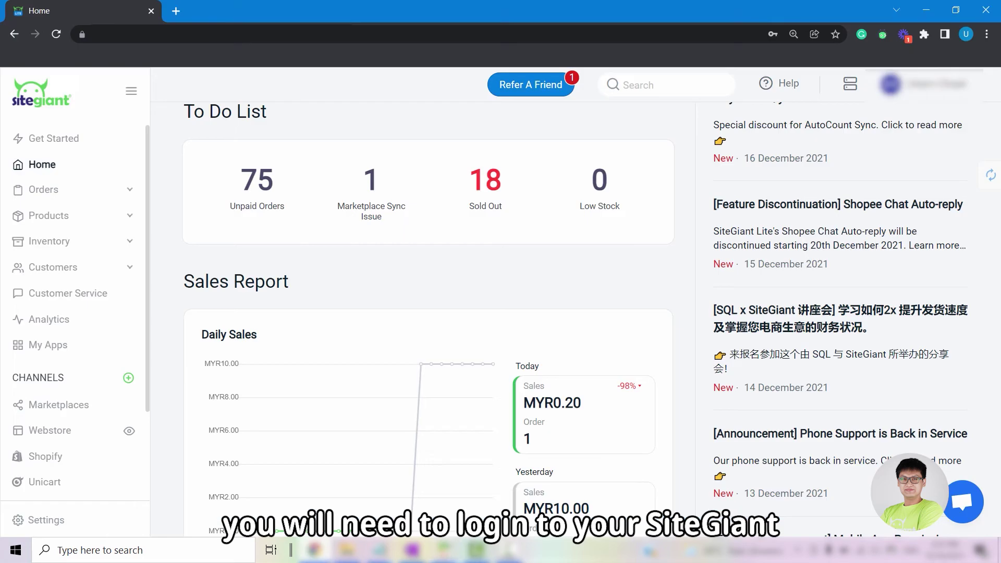
{"action": "left_click", "coordinate": [44, 526]}
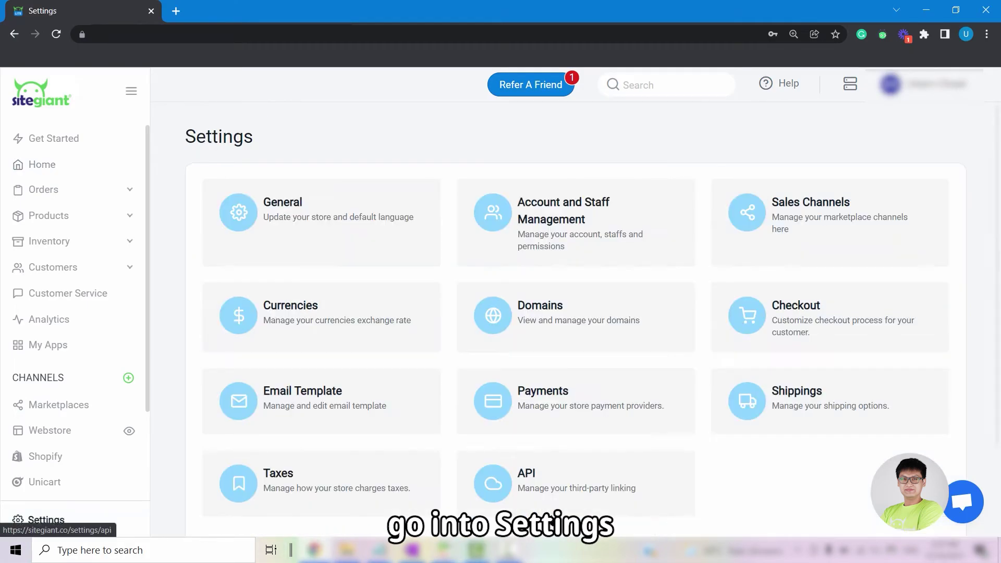
{"action": "left_click", "coordinate": [548, 496]}
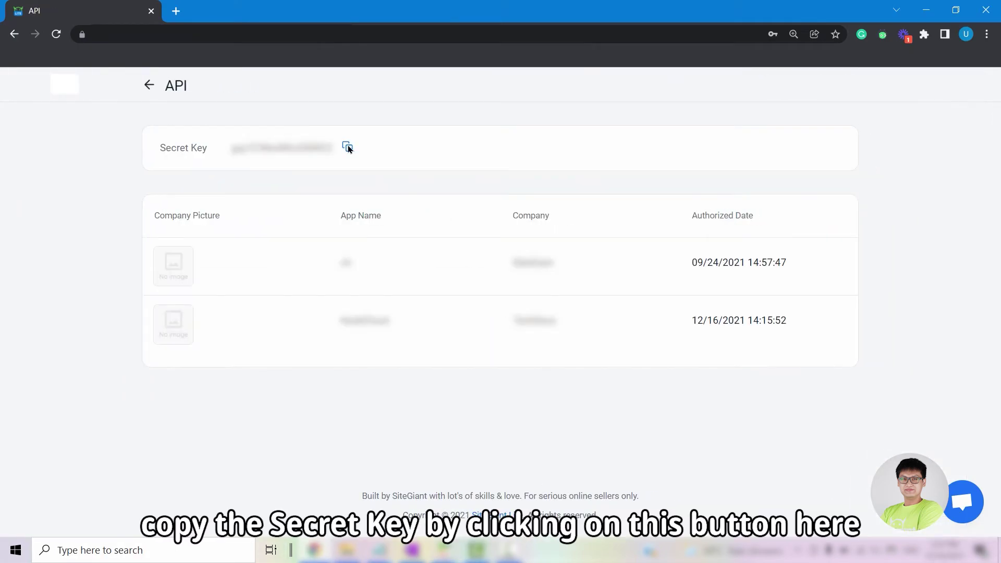
{"action": "left_click", "coordinate": [348, 148]}
{"action": "key", "text": "alt+Tab"}
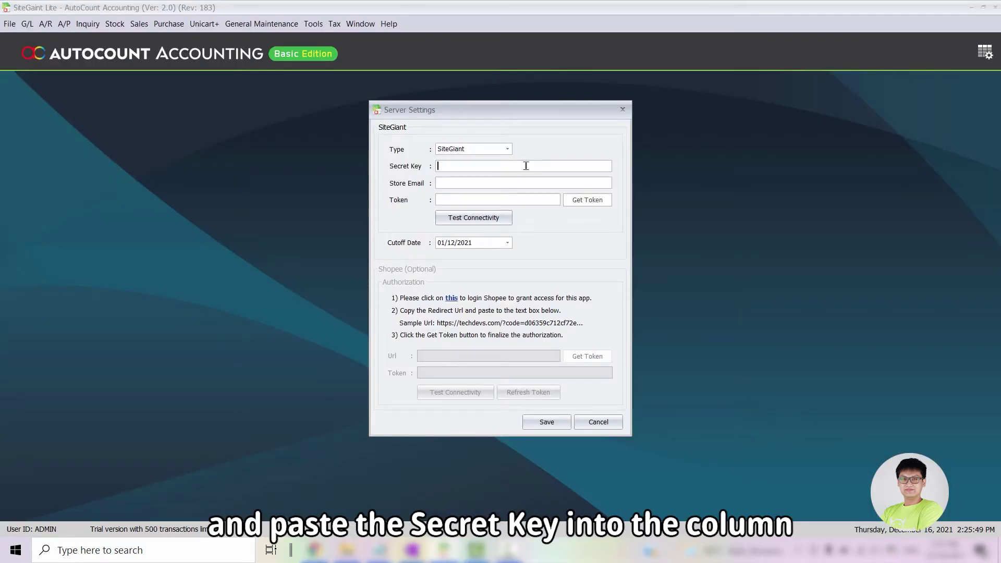
{"action": "key", "text": "ctrl+v"}
Select the customer email address in SiteGiant's general settings for copying.
{"action": "left_click", "coordinate": [476, 185]}
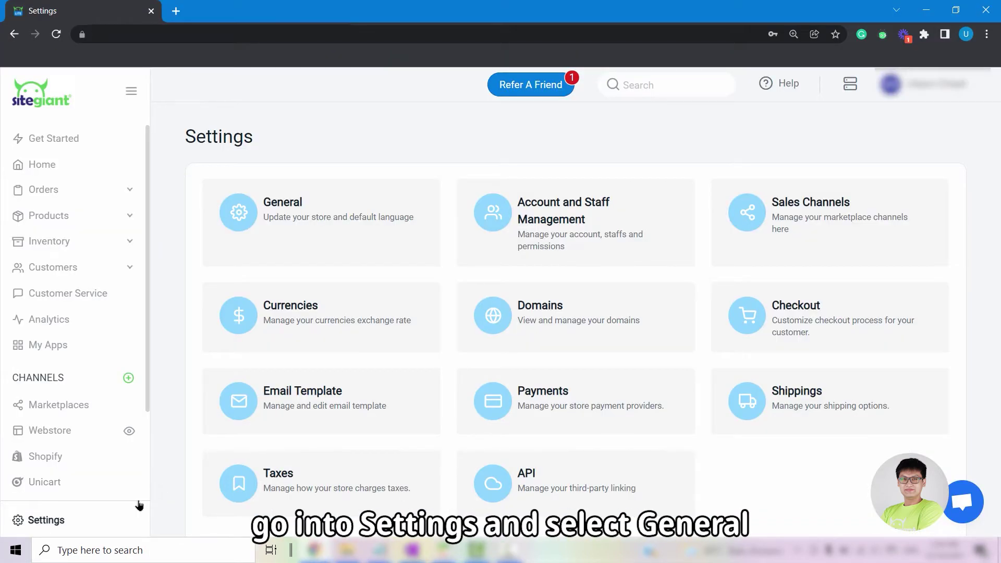
{"action": "left_click", "coordinate": [308, 218]}
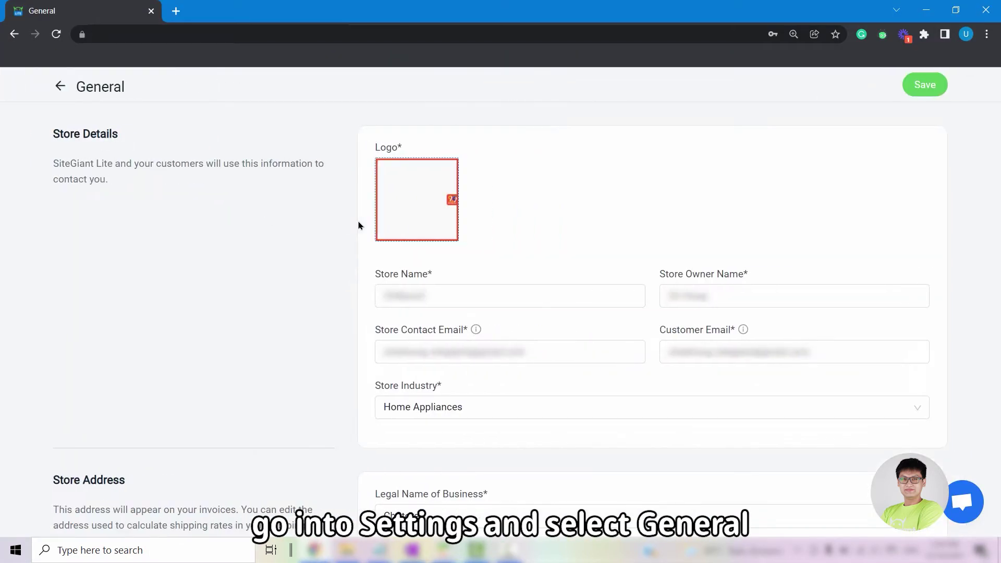
{"action": "left_click_drag", "start_coordinate": [813, 352], "coordinate": [643, 362]}
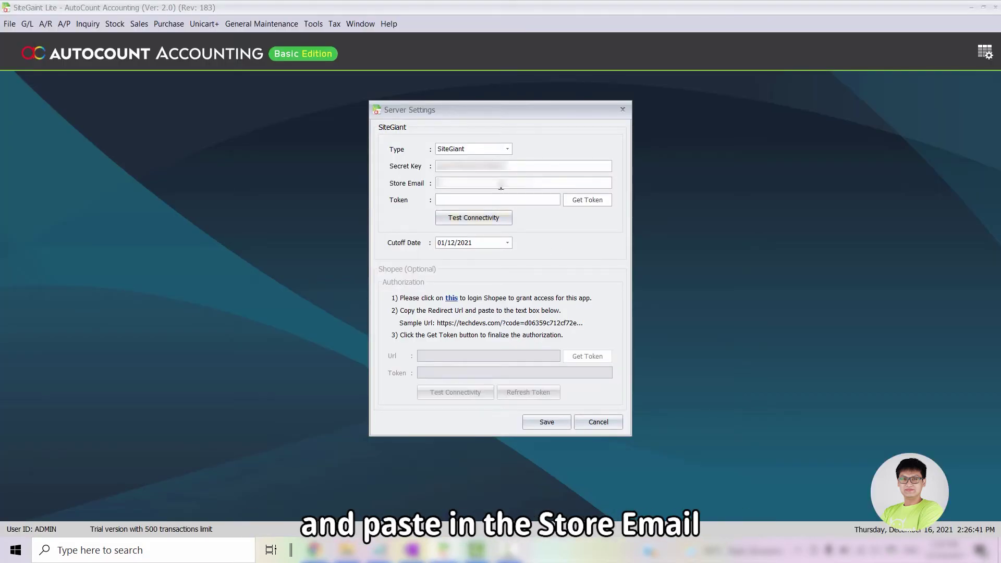
Paste the store email, generate the SiteGiant token, and confirm the connectivity test succeeds.
{"action": "left_click", "coordinate": [498, 184]}
{"action": "key", "text": "ctrl+v"}
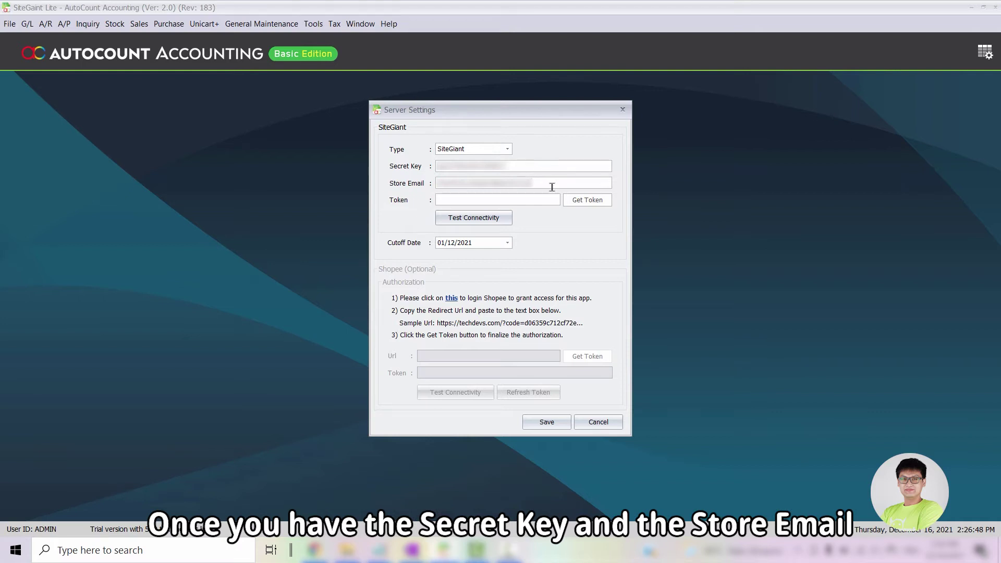
{"action": "left_click", "coordinate": [601, 205]}
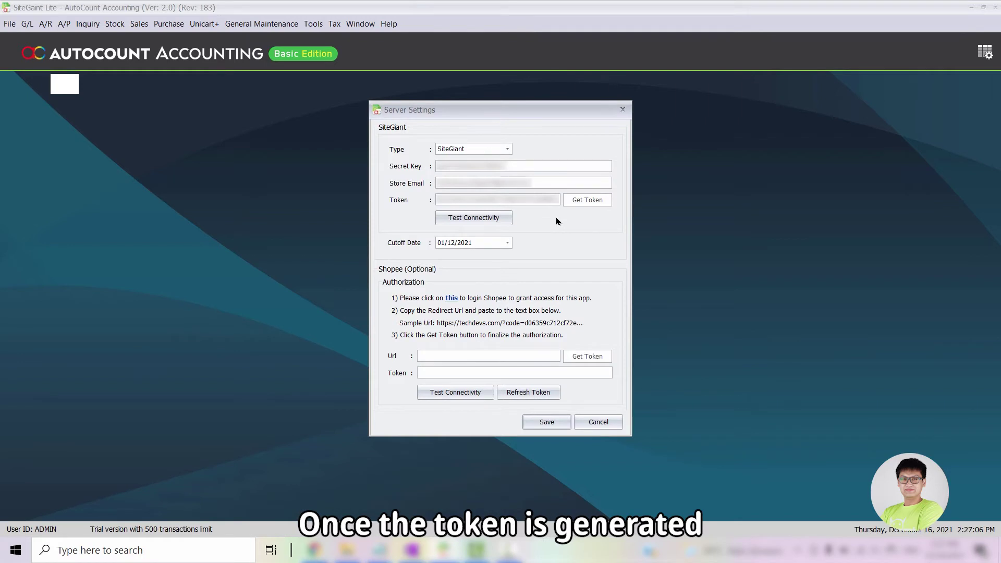
{"action": "left_click", "coordinate": [499, 223]}
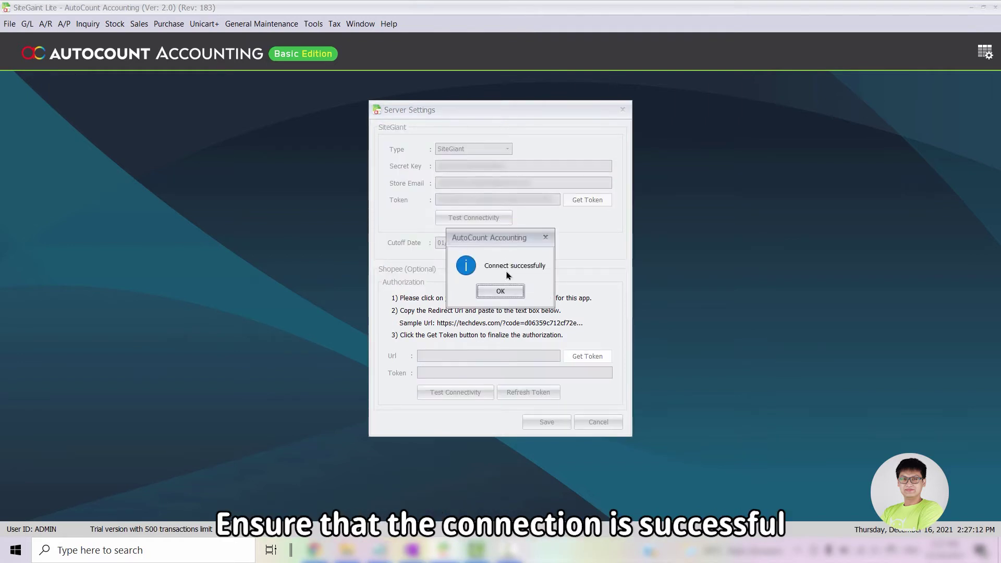
{"action": "left_click", "coordinate": [508, 291]}
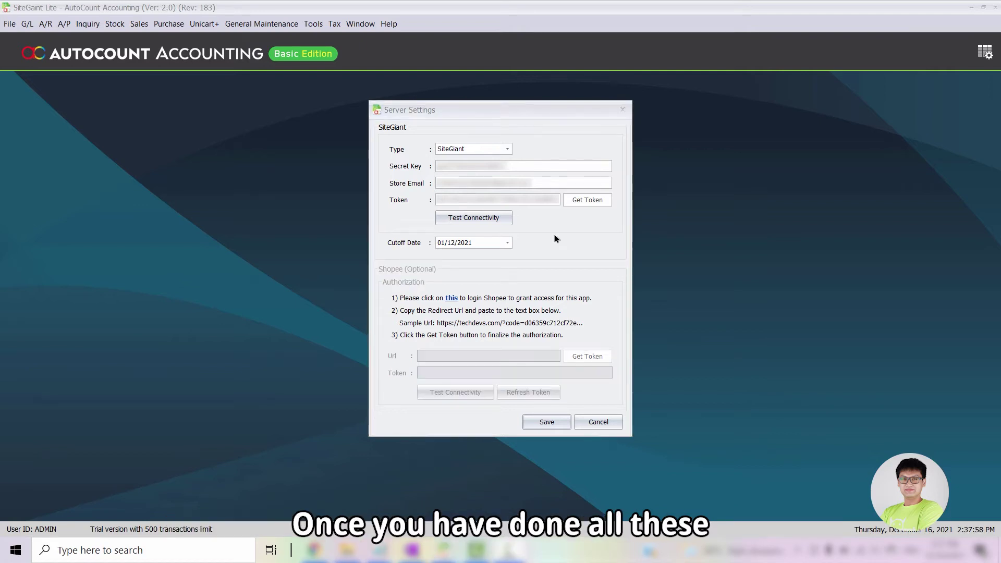
Save the server settings, then set Follow AutoCount invoice numbering and DEFAULT PRODUCT as default stock item.
{"action": "left_click", "coordinate": [543, 424]}
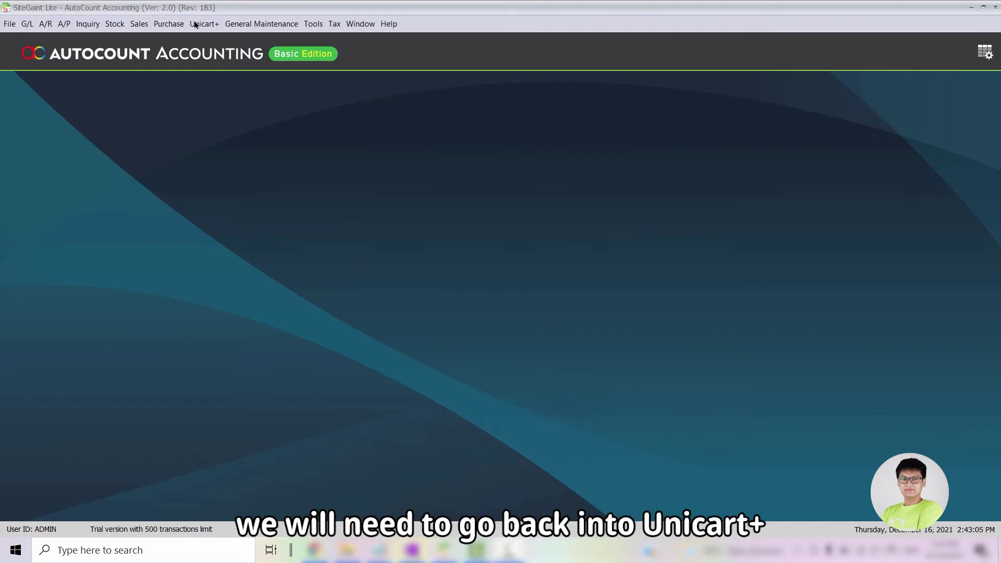
{"action": "left_click", "coordinate": [194, 25]}
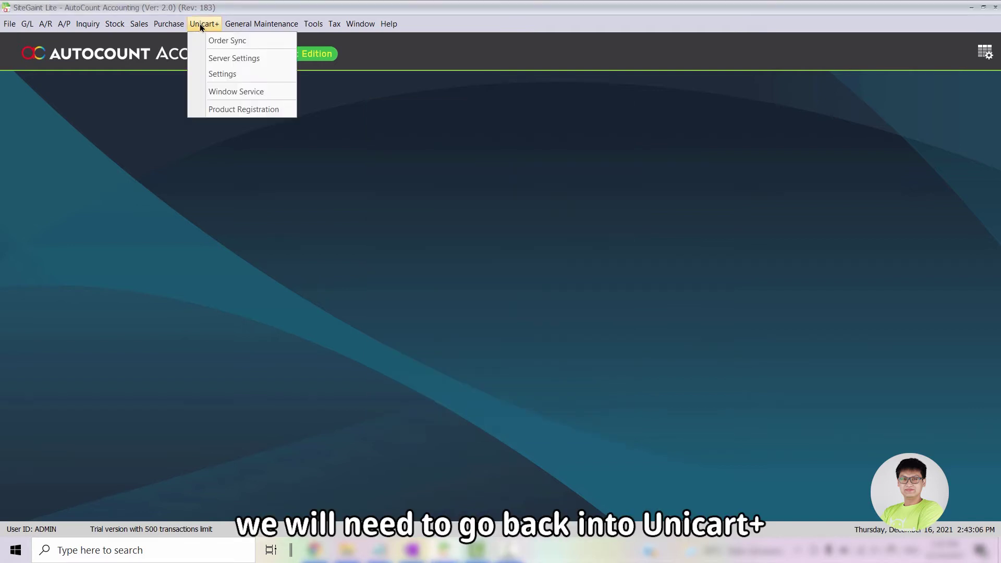
{"action": "left_click", "coordinate": [211, 81]}
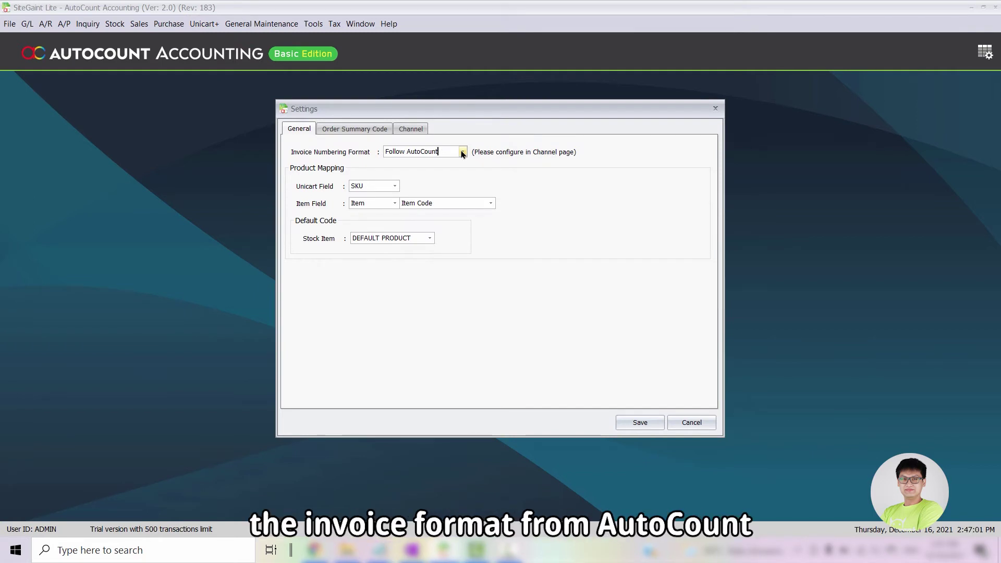
{"action": "left_click", "coordinate": [462, 152]}
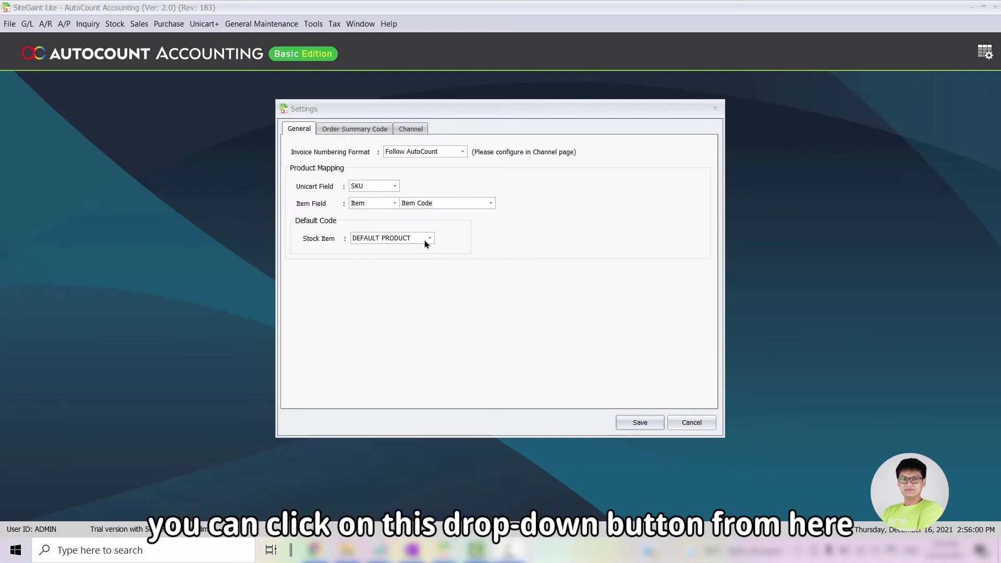
{"action": "left_click", "coordinate": [429, 239]}
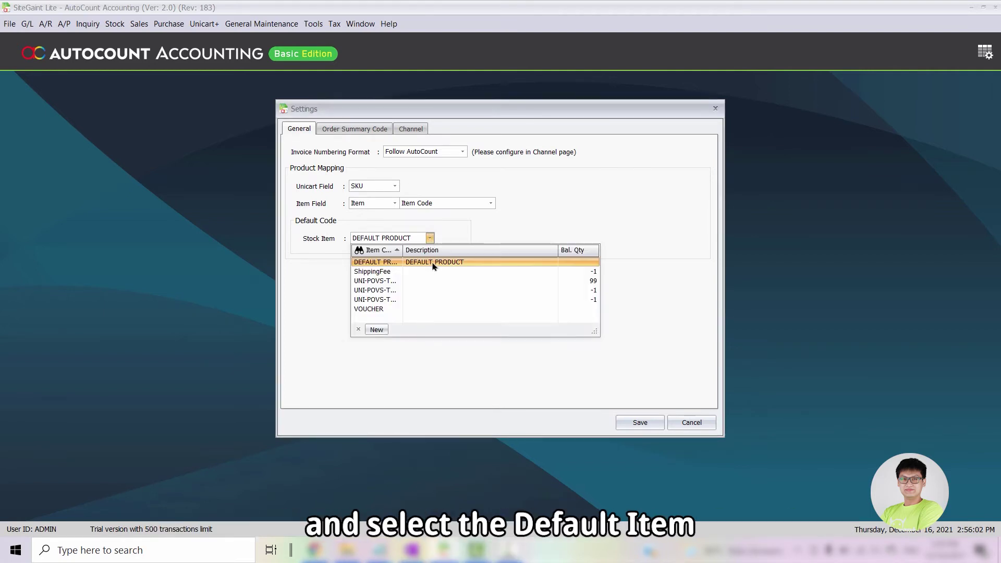
{"action": "left_click", "coordinate": [504, 239]}
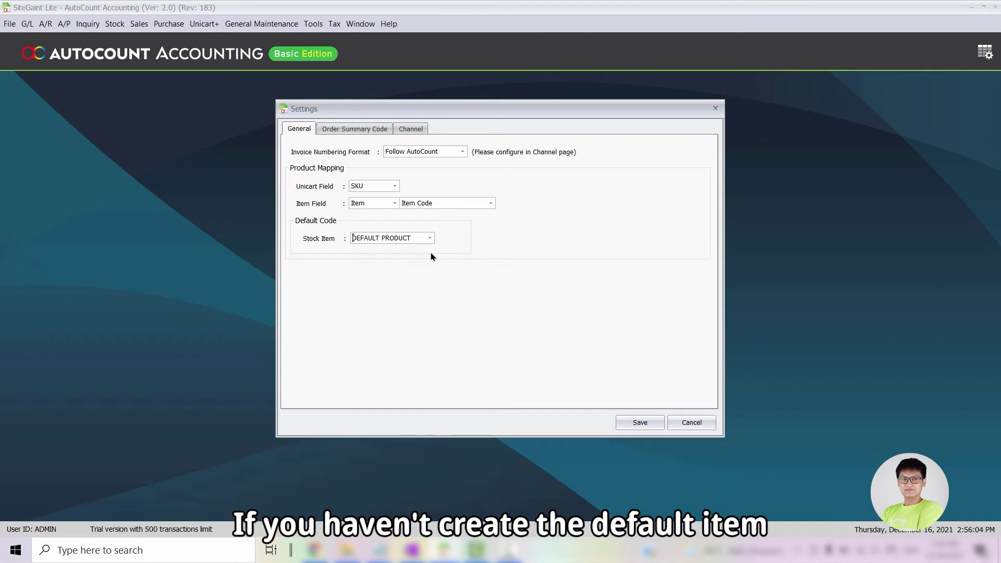
Open Stock Item Maintenance to review the existing stock items.
{"action": "left_click", "coordinate": [115, 24]}
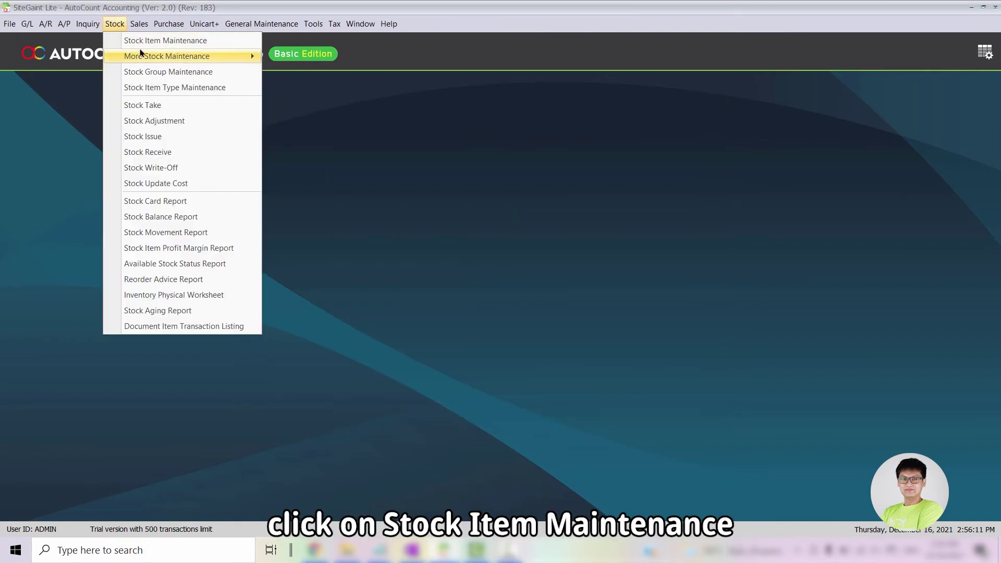
{"action": "left_click", "coordinate": [157, 40]}
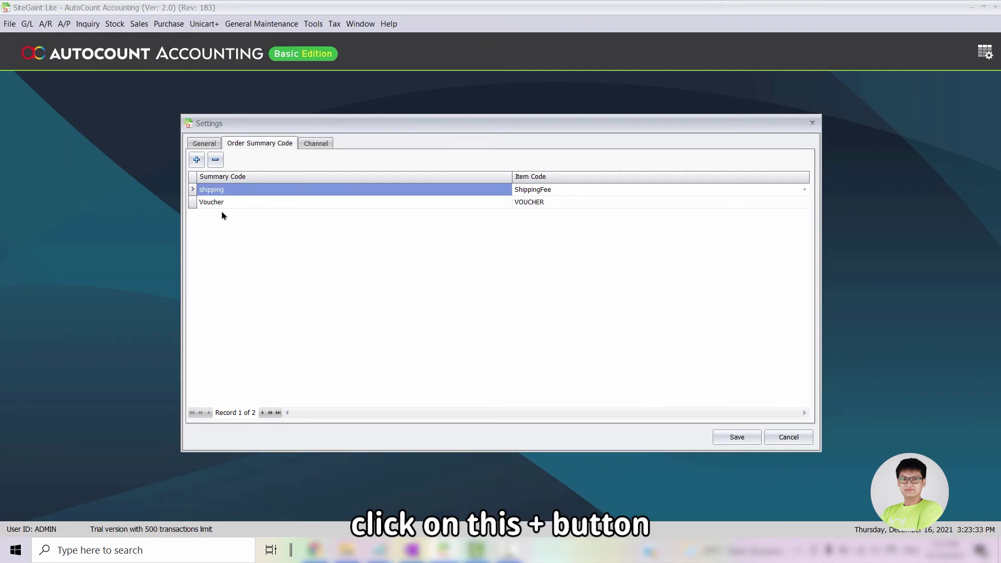
Add a Discount order summary code row and open its Item Code list.
{"action": "left_click", "coordinate": [196, 160]}
{"action": "left_click", "coordinate": [235, 215]}
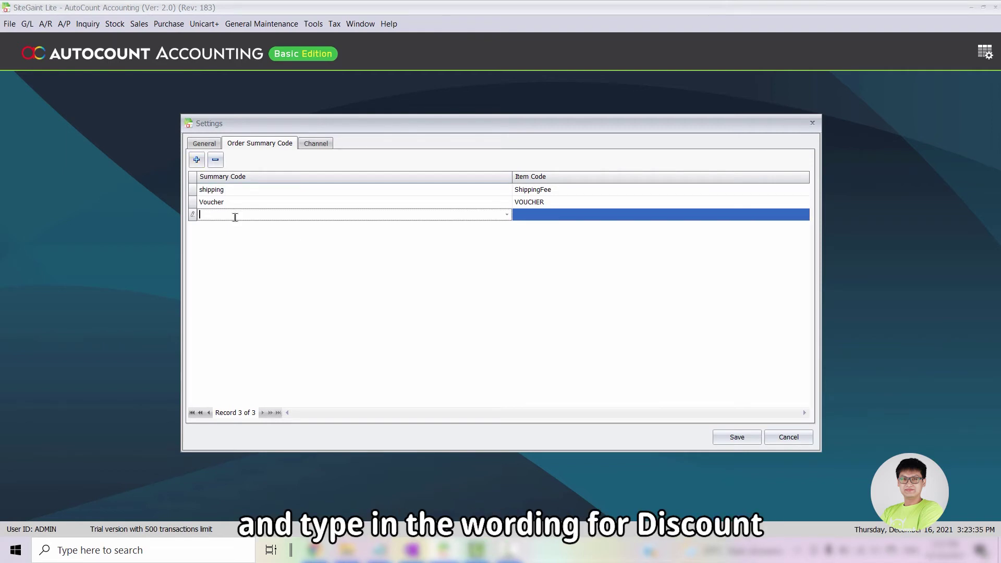
{"action": "type", "text": "Discount"}
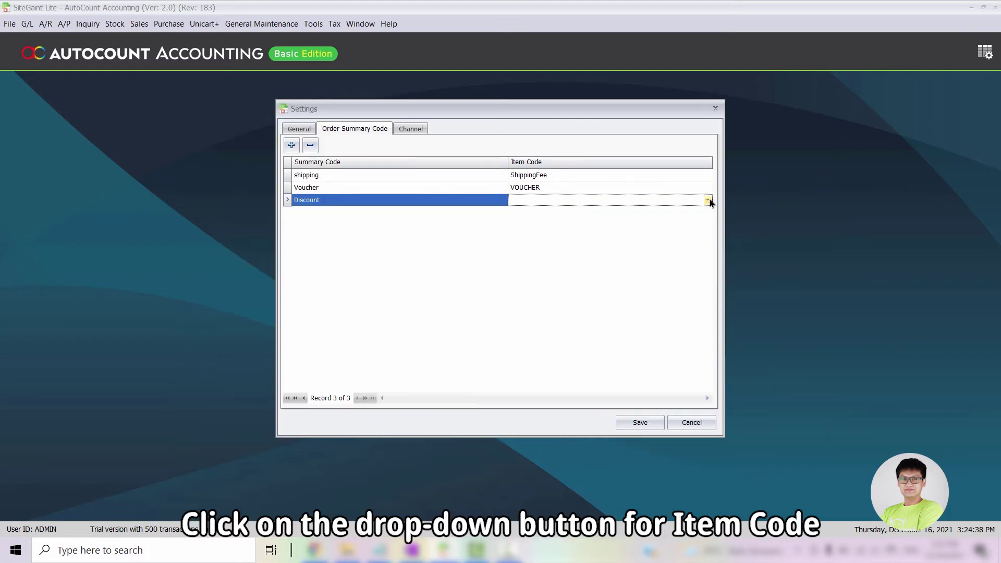
{"action": "left_click", "coordinate": [708, 200]}
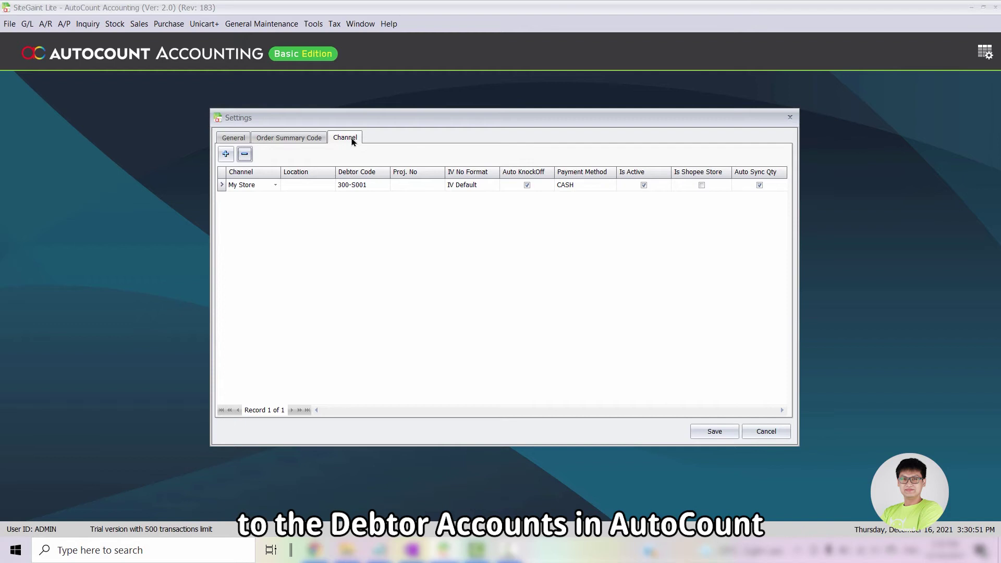
Add a koreanbeauty2u channel row linked to debtor 300-L001 Lazada 1.
{"action": "left_click", "coordinate": [226, 153]}
{"action": "left_click", "coordinate": [266, 199]}
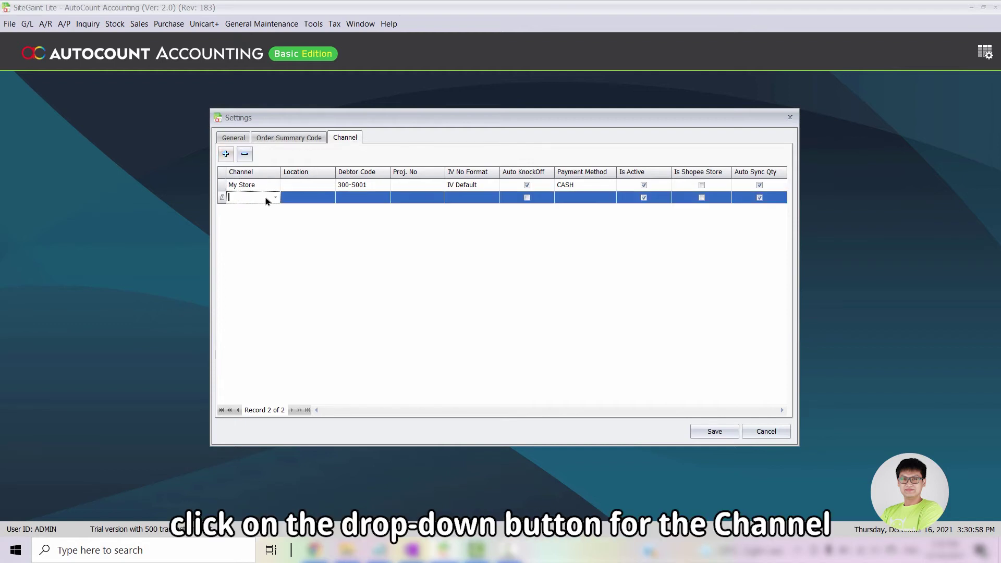
{"action": "left_click", "coordinate": [275, 198]}
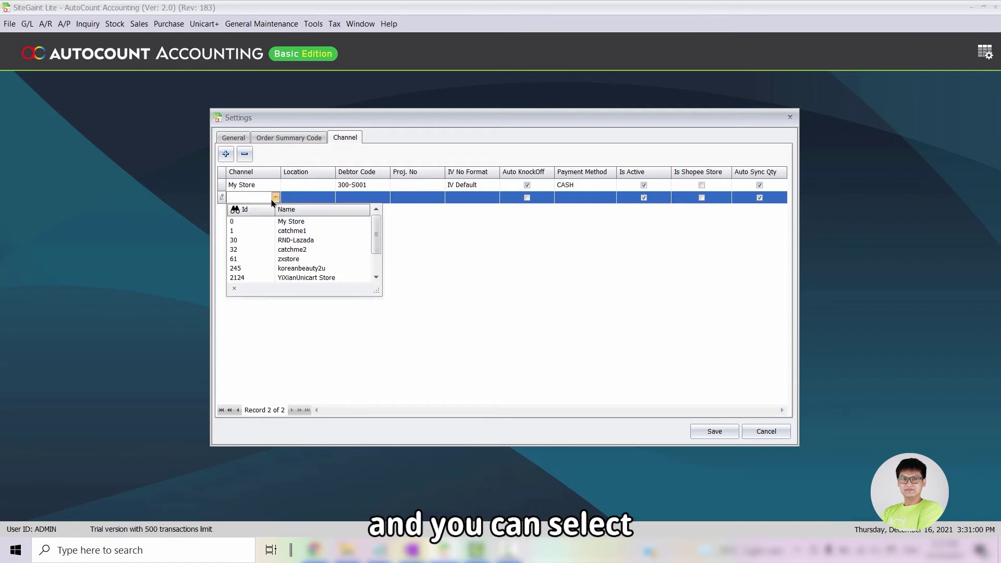
{"action": "left_click", "coordinate": [291, 268]}
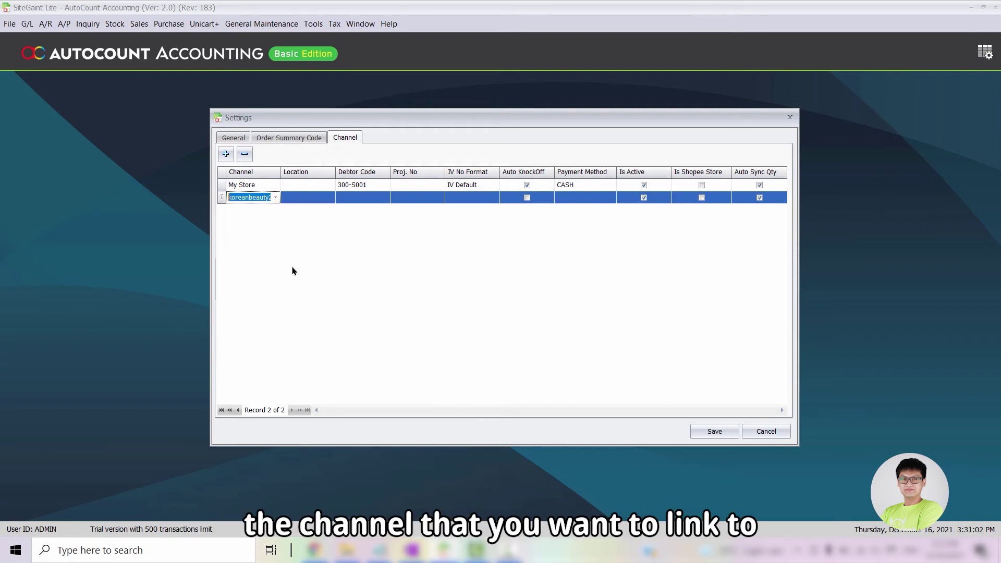
{"action": "key", "text": "Tab"}
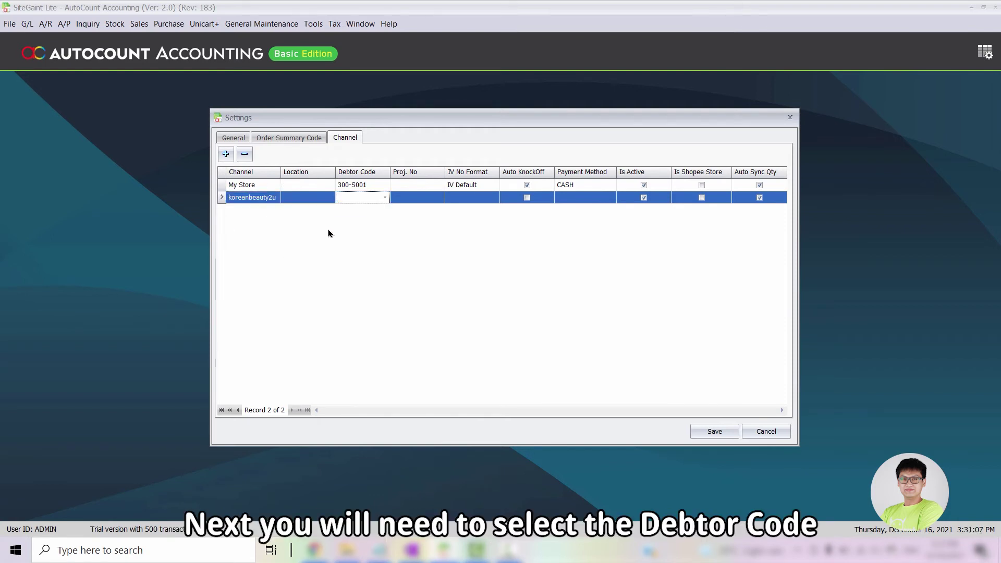
{"action": "left_click", "coordinate": [384, 197]}
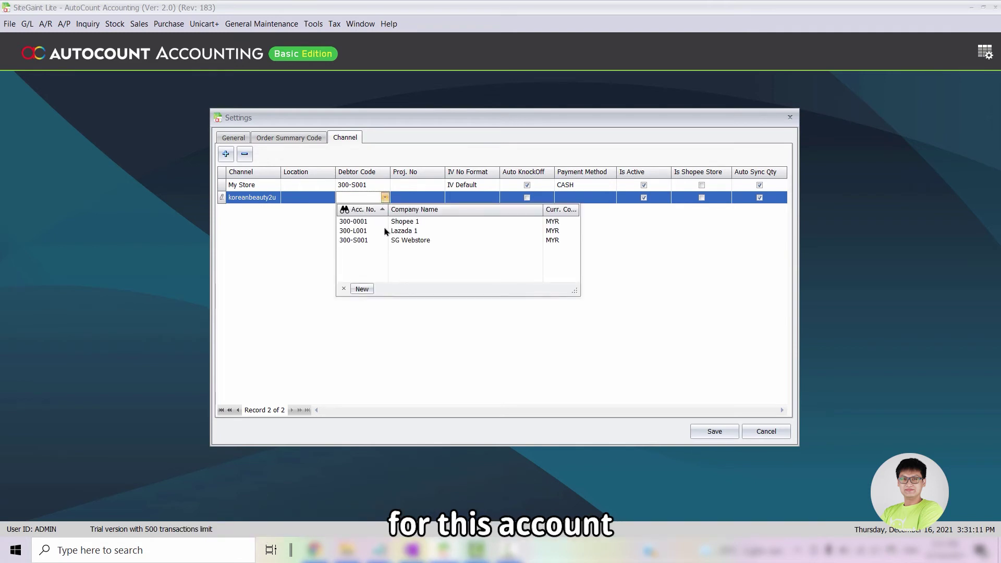
{"action": "left_click", "coordinate": [386, 231]}
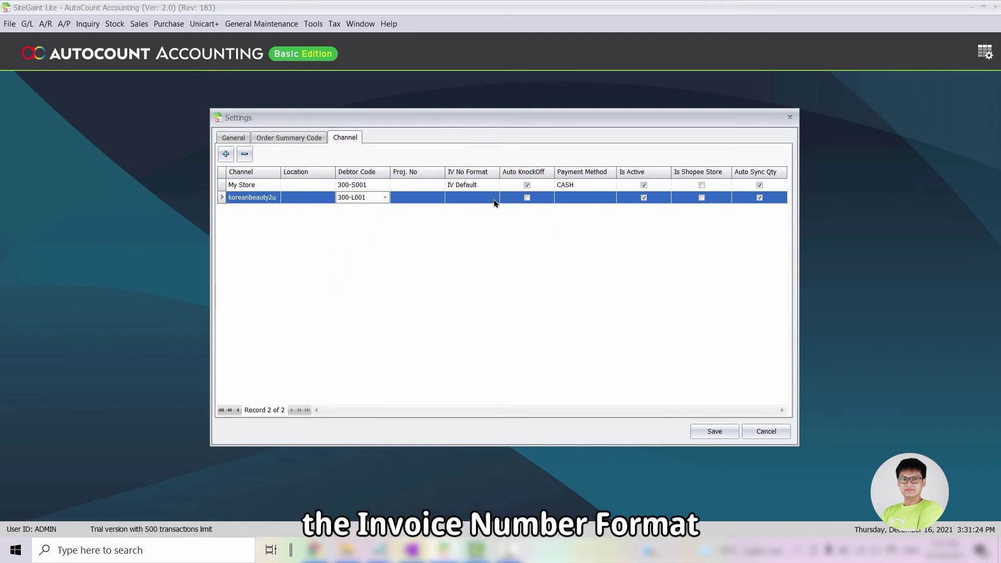
Give the channel IV Default numbering, BANK payment and Auto KnockOff, then save.
{"action": "left_click", "coordinate": [495, 202]}
{"action": "left_click", "coordinate": [494, 198]}
{"action": "left_click", "coordinate": [476, 218]}
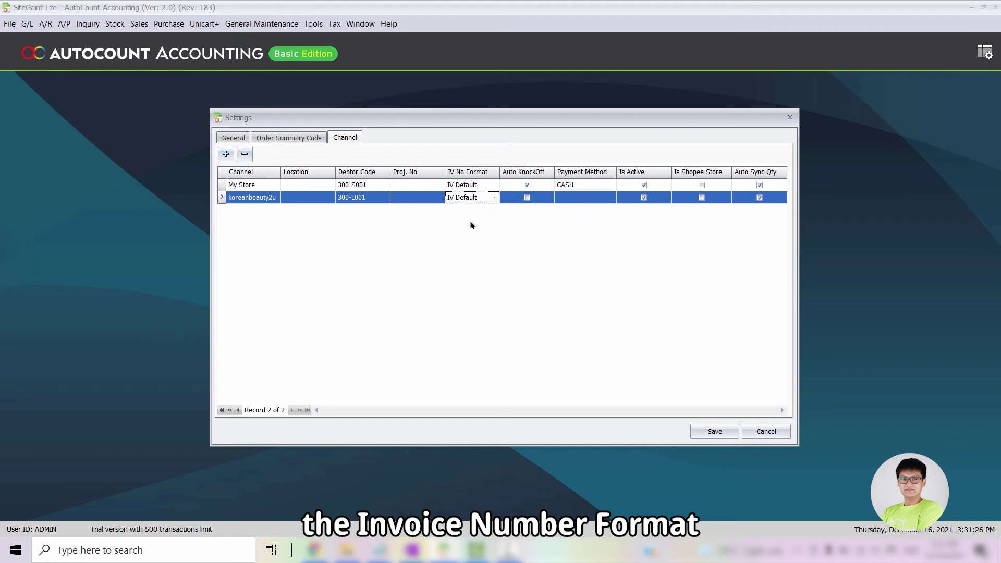
{"action": "left_click", "coordinate": [608, 201]}
{"action": "left_click", "coordinate": [609, 199]}
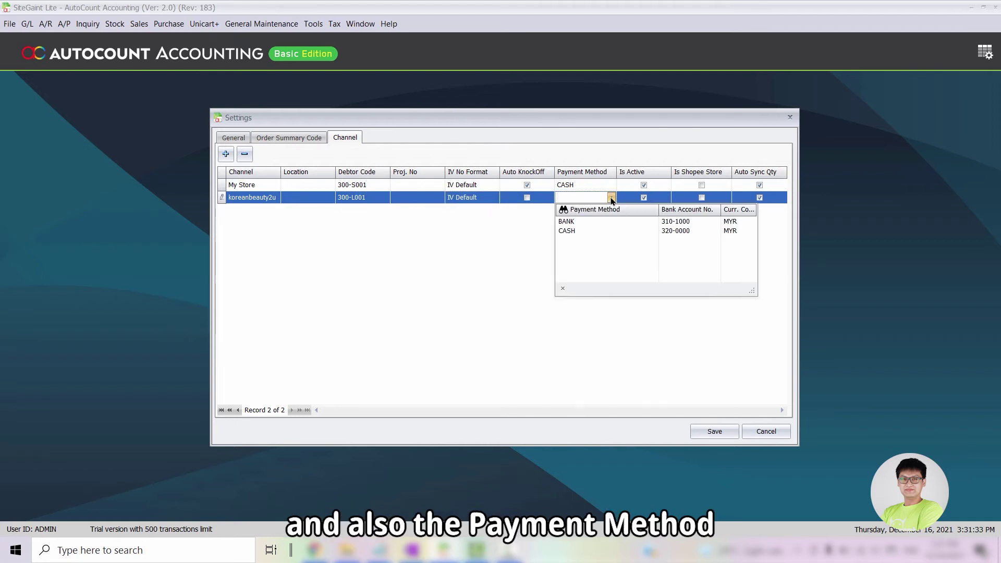
{"action": "left_click", "coordinate": [575, 221]}
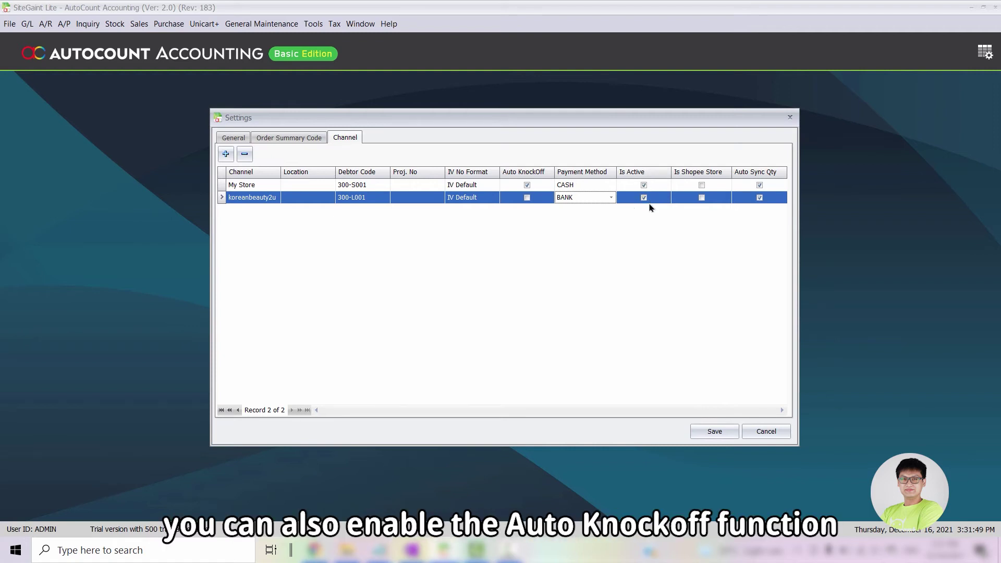
{"action": "left_click", "coordinate": [529, 202]}
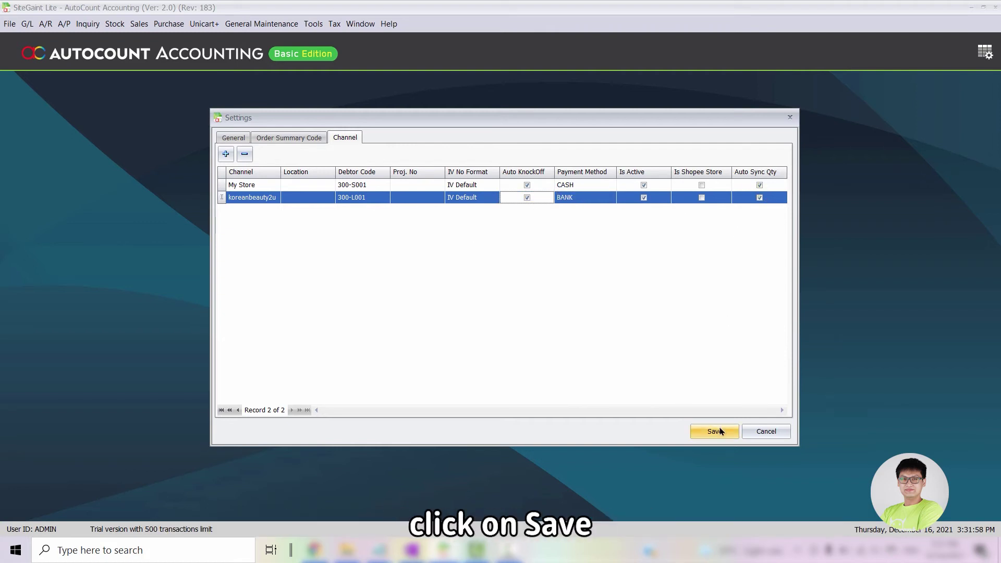
{"action": "left_click", "coordinate": [714, 431]}
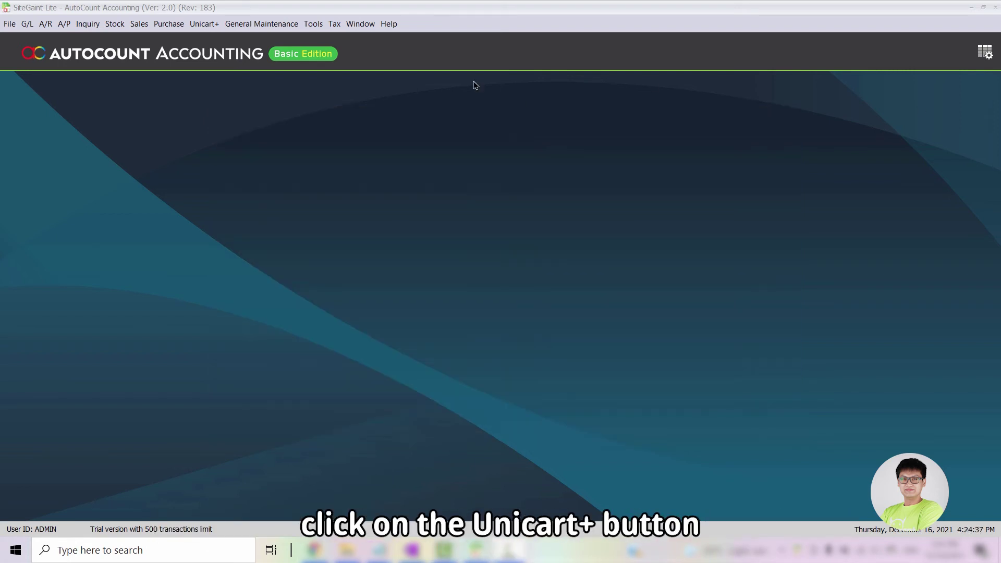
Open Order Sync and run Inquiry for orders dated 16/12/2021.
{"action": "left_click", "coordinate": [211, 25]}
{"action": "left_click", "coordinate": [219, 40]}
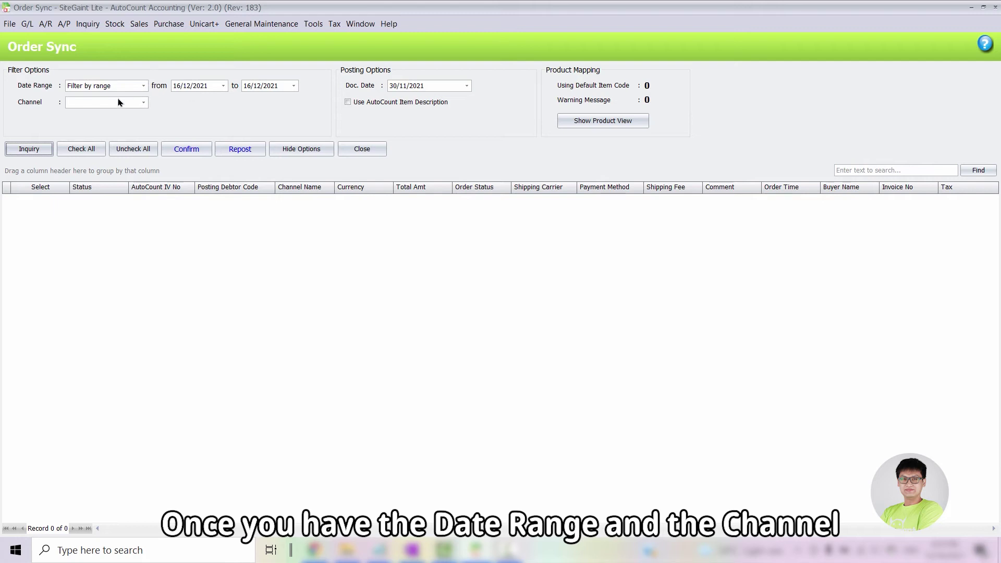
{"action": "left_click", "coordinate": [30, 151]}
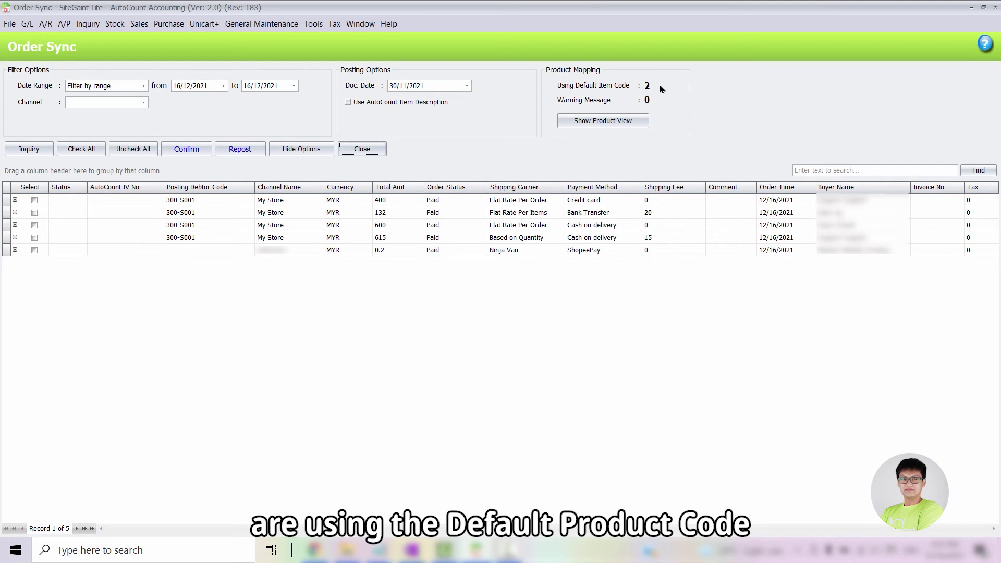
{"action": "left_click", "coordinate": [623, 121]}
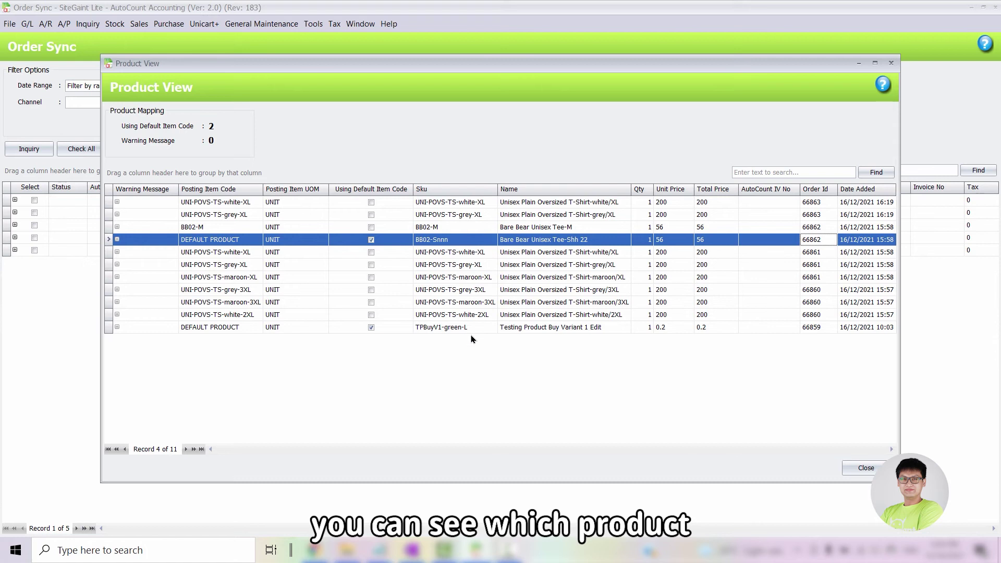
{"action": "left_click", "coordinate": [471, 329]}
{"action": "left_click", "coordinate": [813, 328]}
{"action": "left_click", "coordinate": [823, 240]}
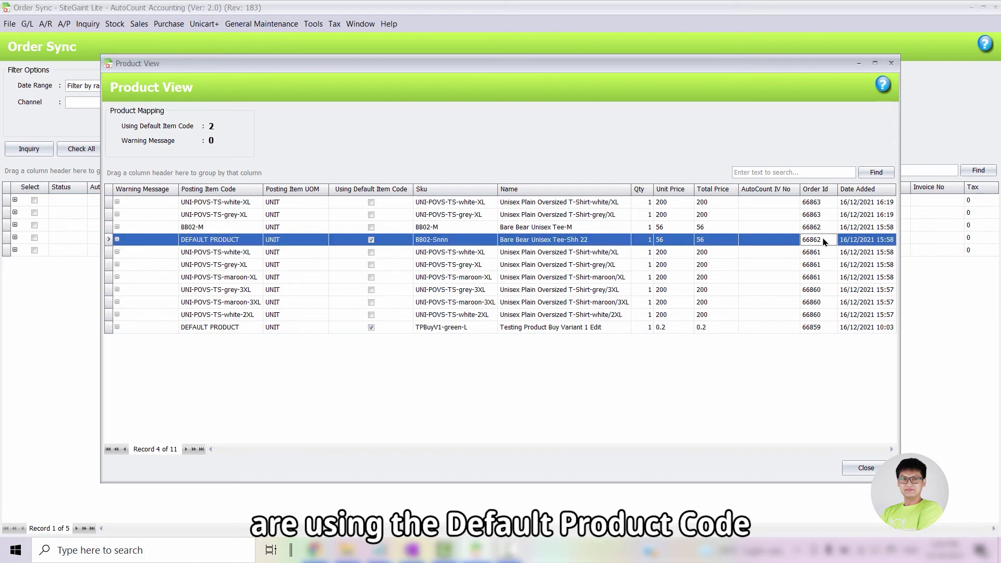
{"action": "left_click", "coordinate": [890, 63]}
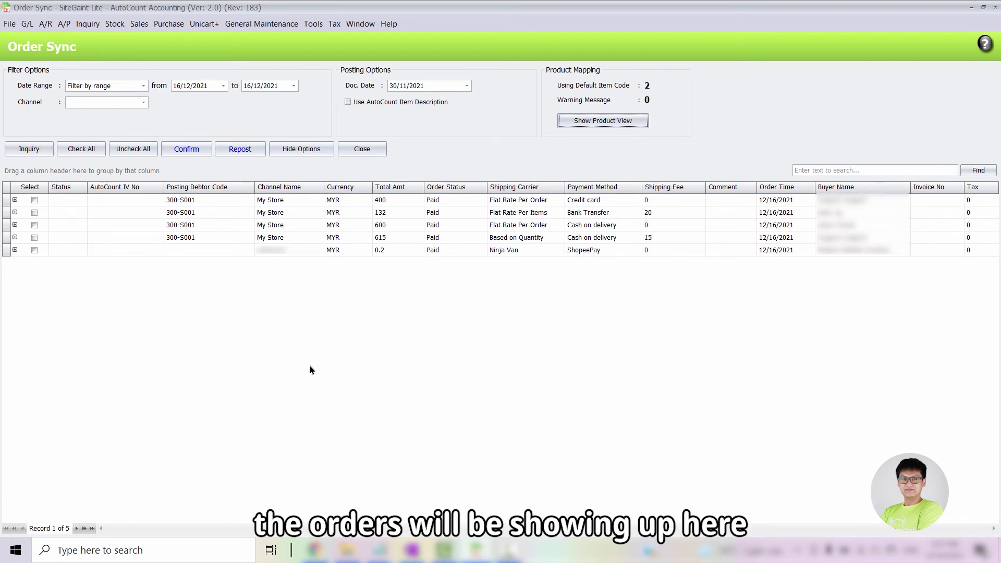
Expand the first three orders to review their products.
{"action": "left_click", "coordinate": [14, 200]}
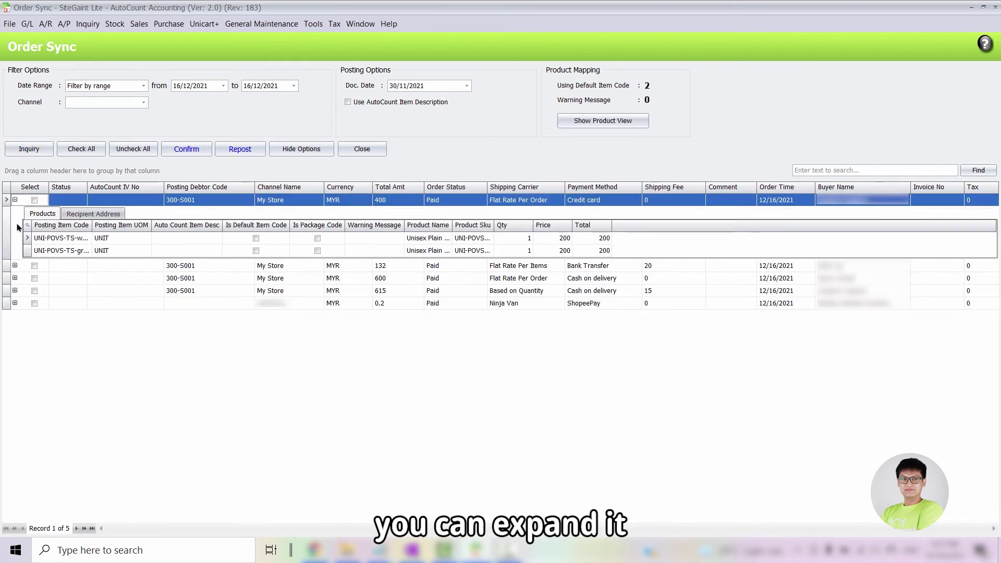
{"action": "left_click", "coordinate": [15, 265]}
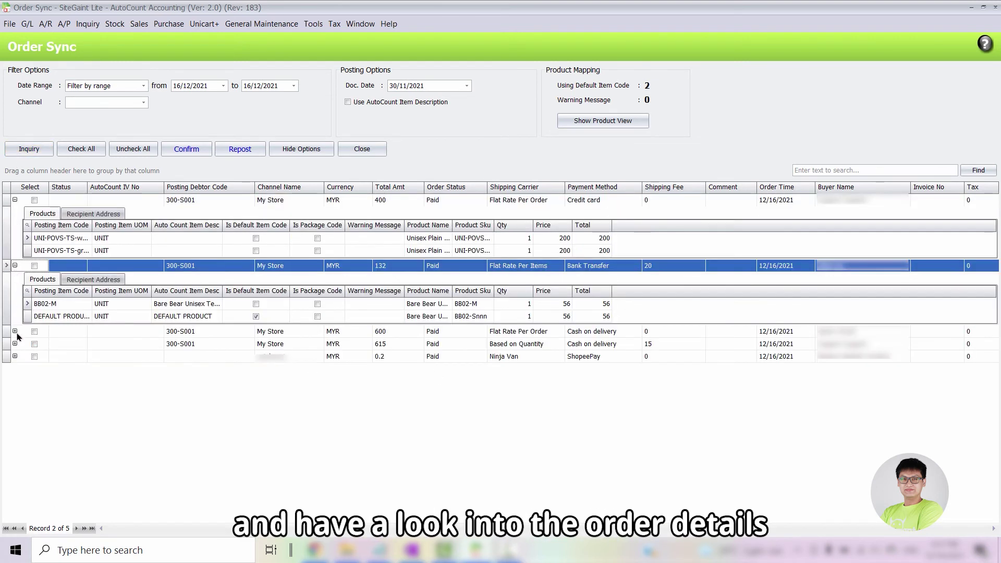
{"action": "left_click", "coordinate": [15, 331]}
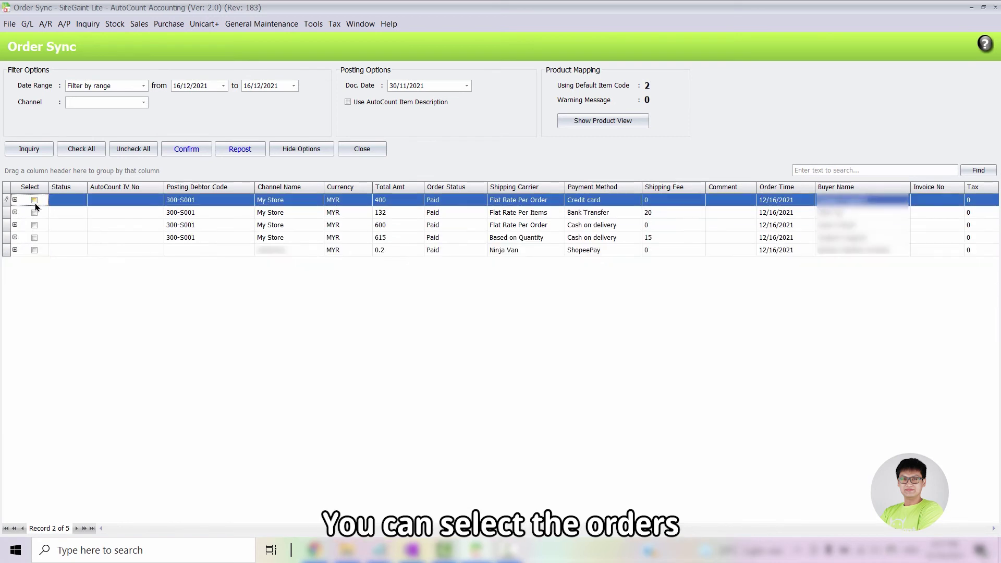
Tick all orders and post them as invoices I-000002 to I-000005.
{"action": "left_click", "coordinate": [34, 200]}
{"action": "left_click", "coordinate": [34, 213]}
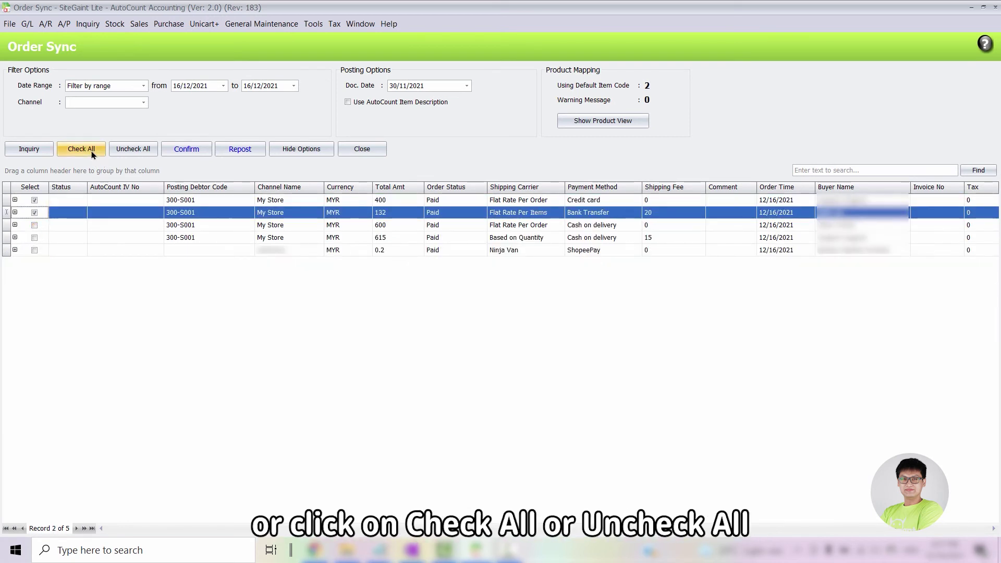
{"action": "left_click", "coordinate": [112, 150]}
{"action": "left_click", "coordinate": [91, 150]}
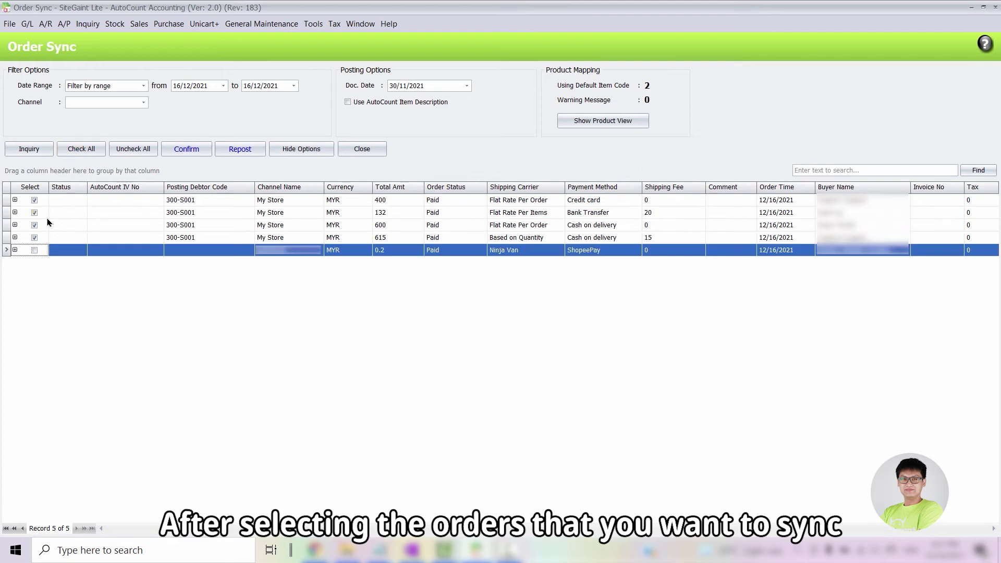
{"action": "left_click", "coordinate": [186, 153]}
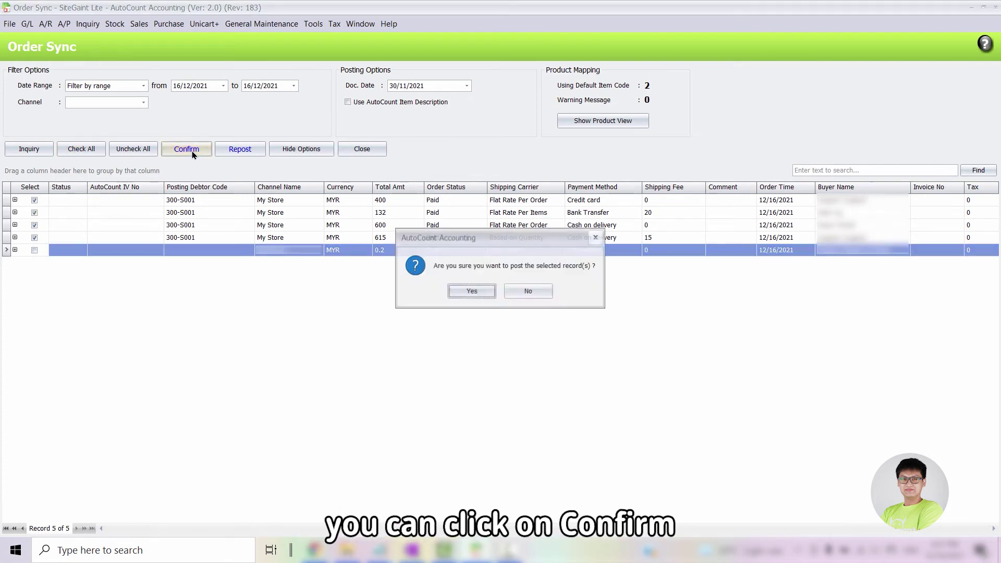
{"action": "left_click", "coordinate": [471, 291]}
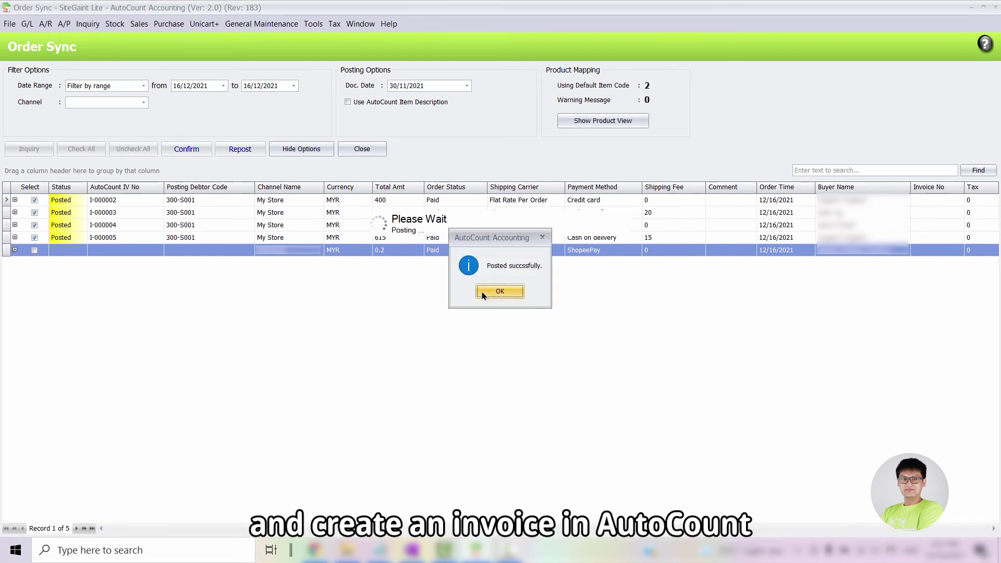
{"action": "left_click", "coordinate": [483, 295]}
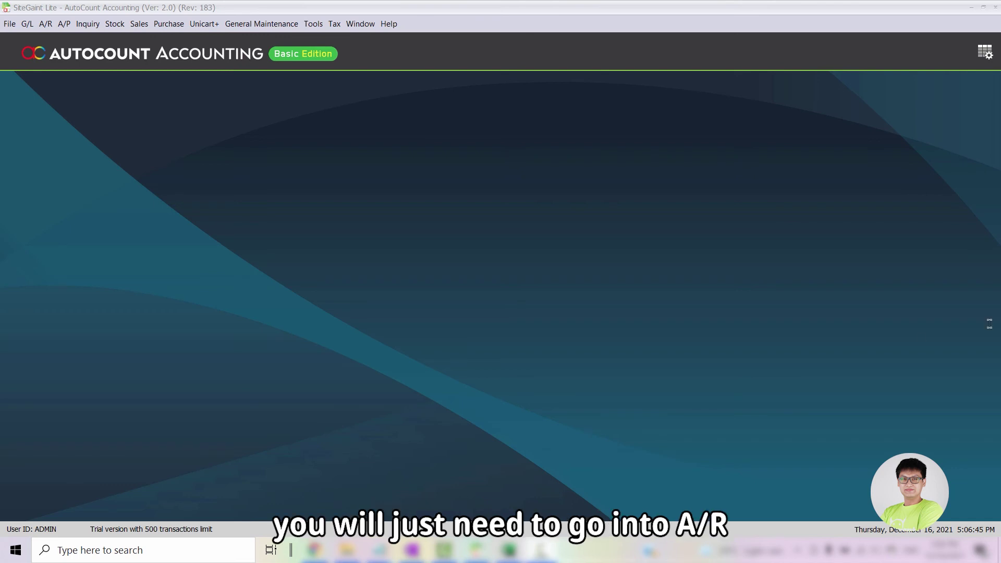
Create a new A/R Receive Payment and select debtor 300-S001.
{"action": "left_click", "coordinate": [46, 24]}
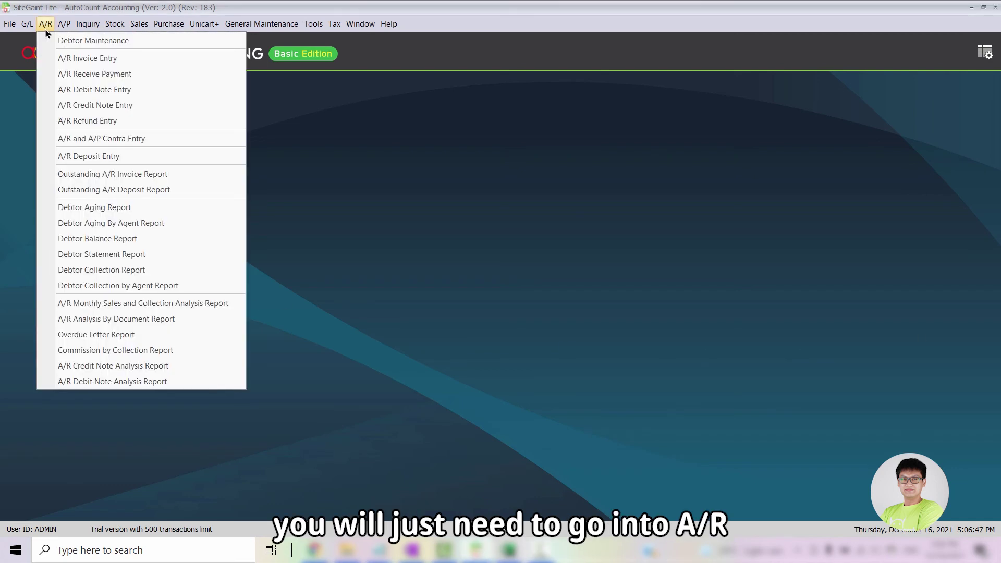
{"action": "left_click", "coordinate": [75, 79]}
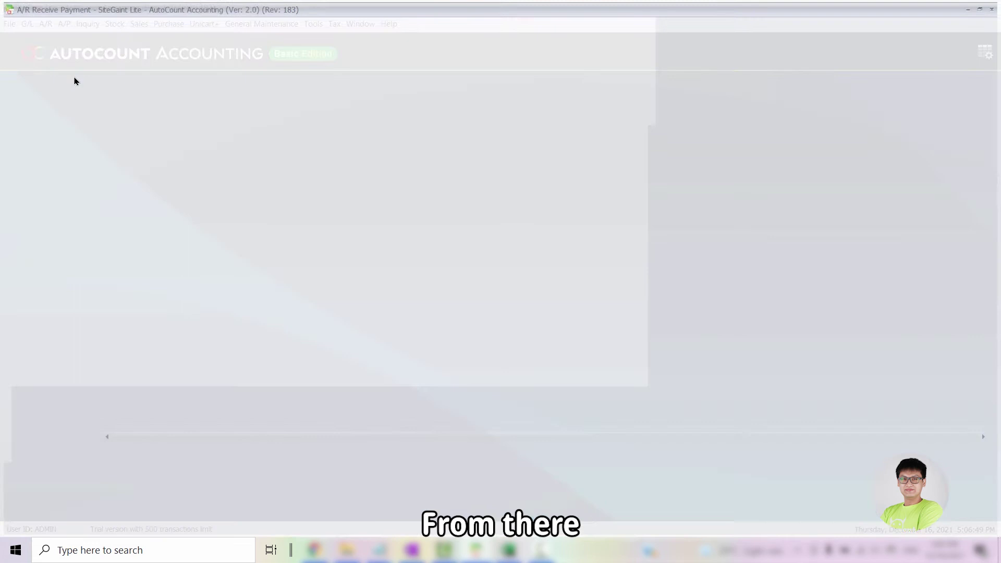
{"action": "left_click", "coordinate": [46, 105]}
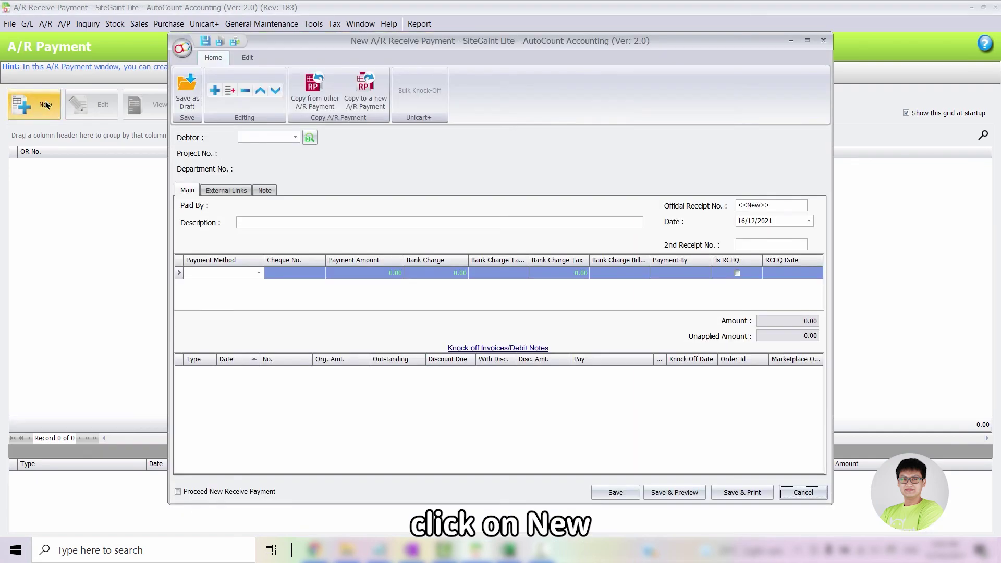
{"action": "left_click", "coordinate": [272, 139]}
{"action": "left_click", "coordinate": [302, 220]}
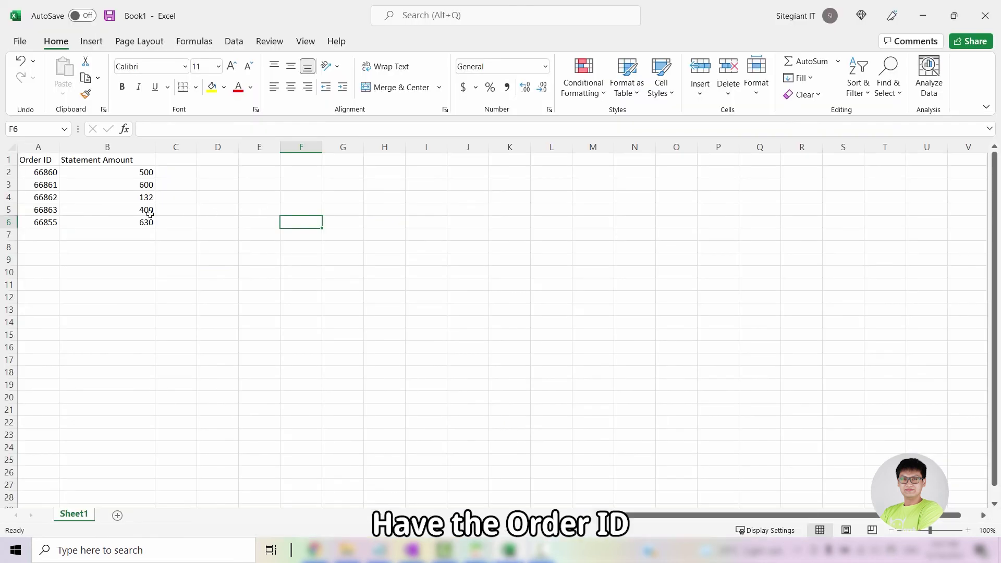
Select A1:B6 with the Order ID and Statement Amount columns and copy it.
{"action": "left_click", "coordinate": [46, 162]}
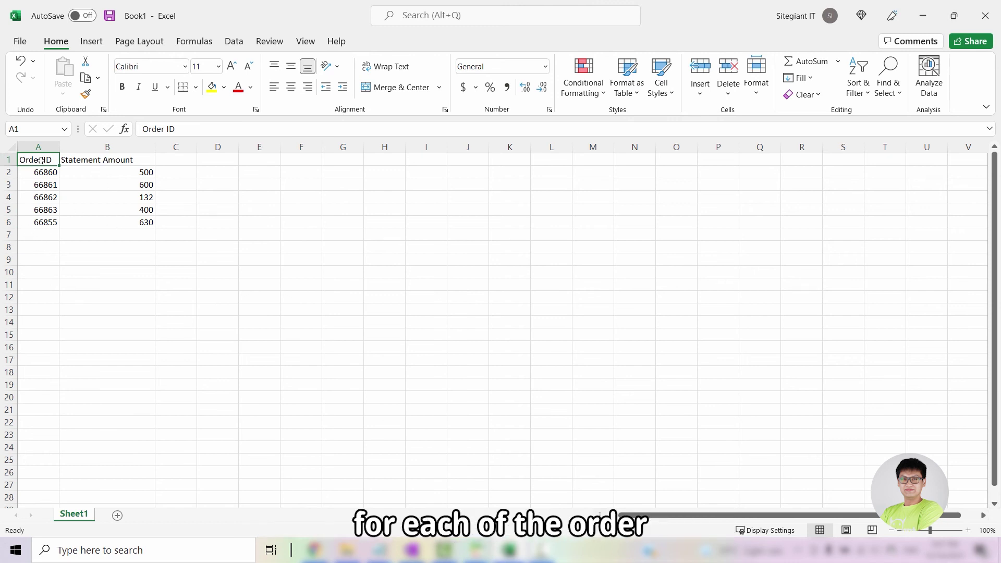
{"action": "left_click_drag", "start_coordinate": [42, 160], "coordinate": [101, 228]}
{"action": "key", "text": "ctrl+c"}
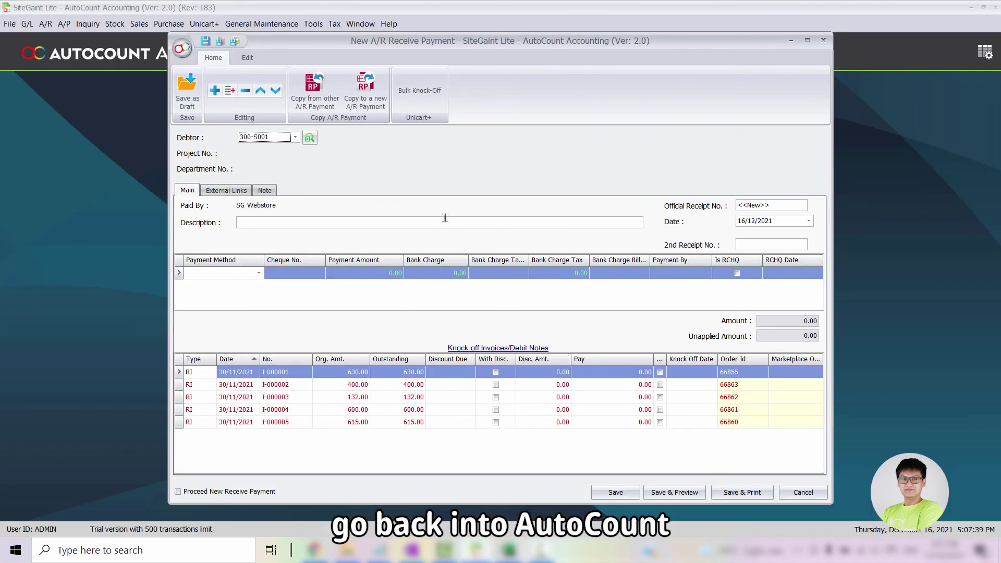
Paste the five copied orders into Bulk Knock-Off, matching them on Order ID.
{"action": "left_click", "coordinate": [419, 102]}
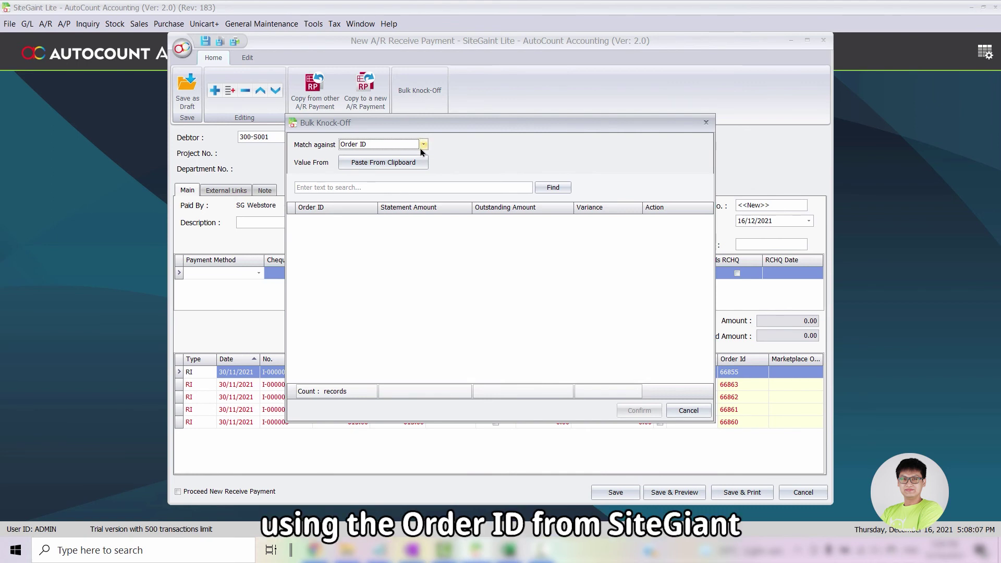
{"action": "left_click", "coordinate": [376, 148]}
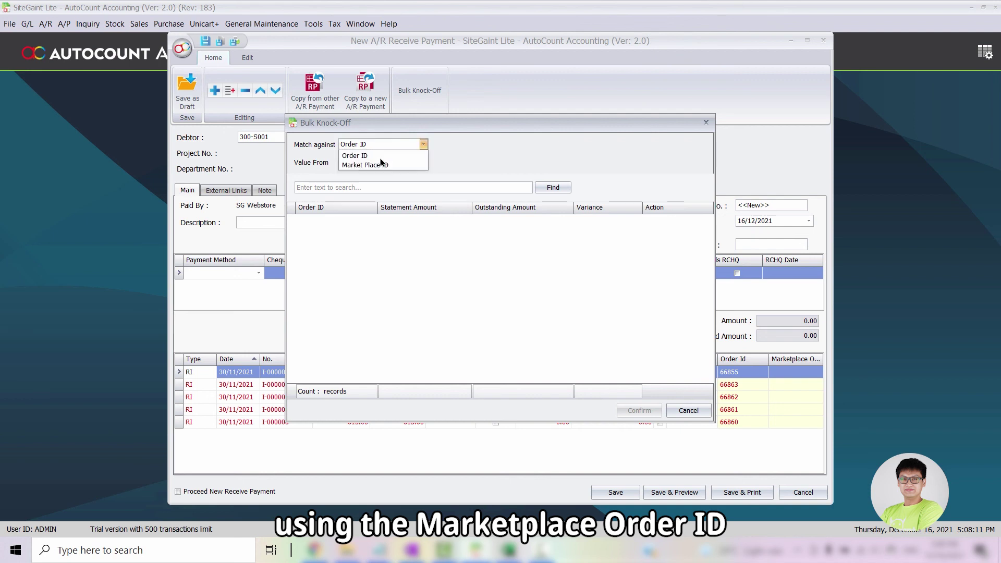
{"action": "left_click", "coordinate": [385, 166]}
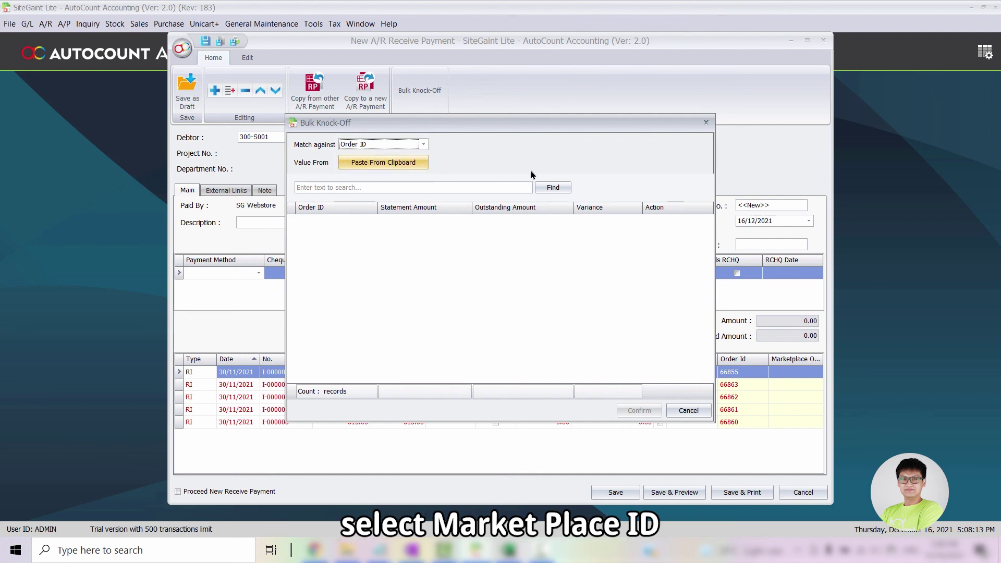
{"action": "left_click", "coordinate": [400, 165]}
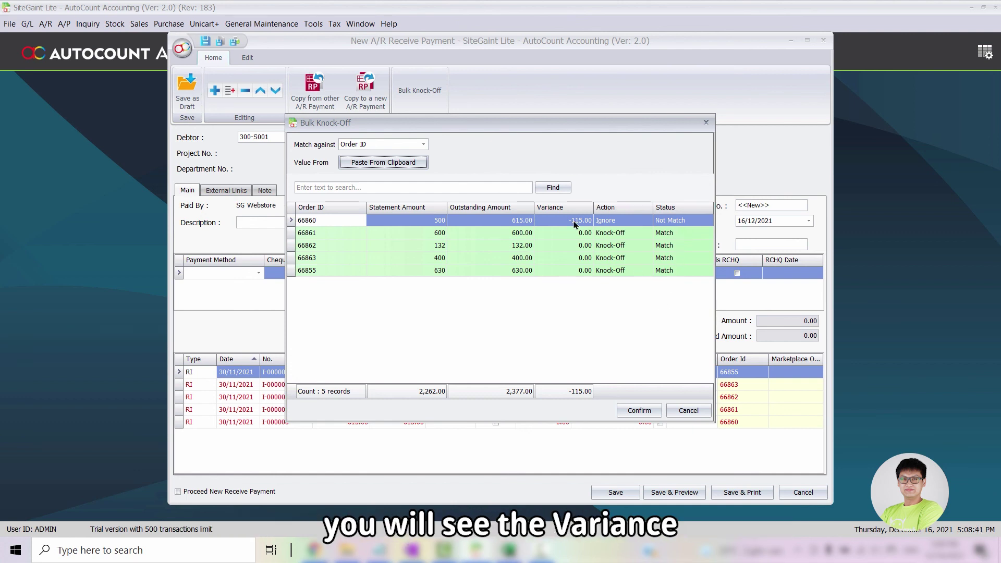
Settle unmatched order 66860 with Use Statement Amount and confirm the knock-offs.
{"action": "left_click", "coordinate": [640, 223]}
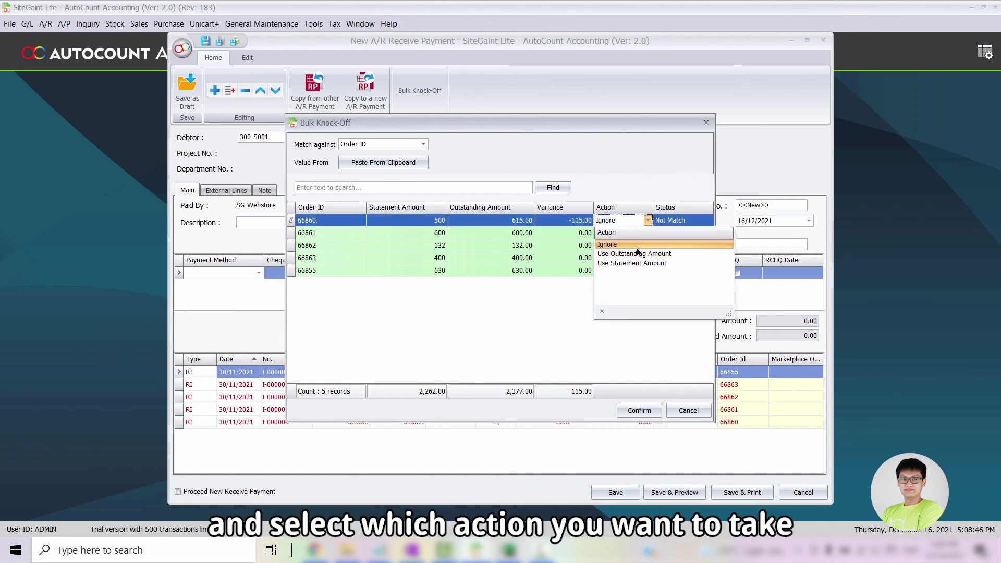
{"action": "left_click", "coordinate": [644, 265]}
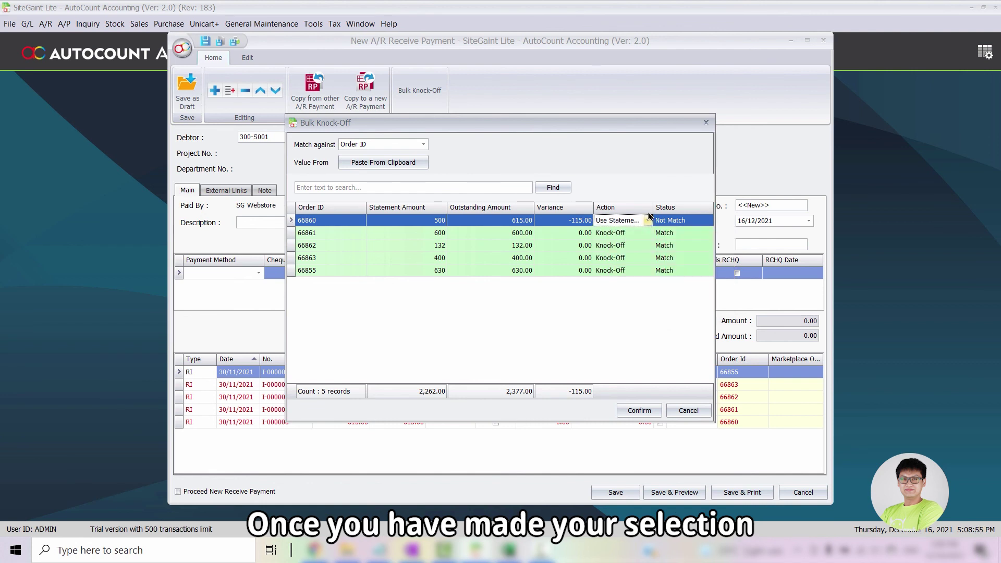
{"action": "left_click", "coordinate": [639, 411]}
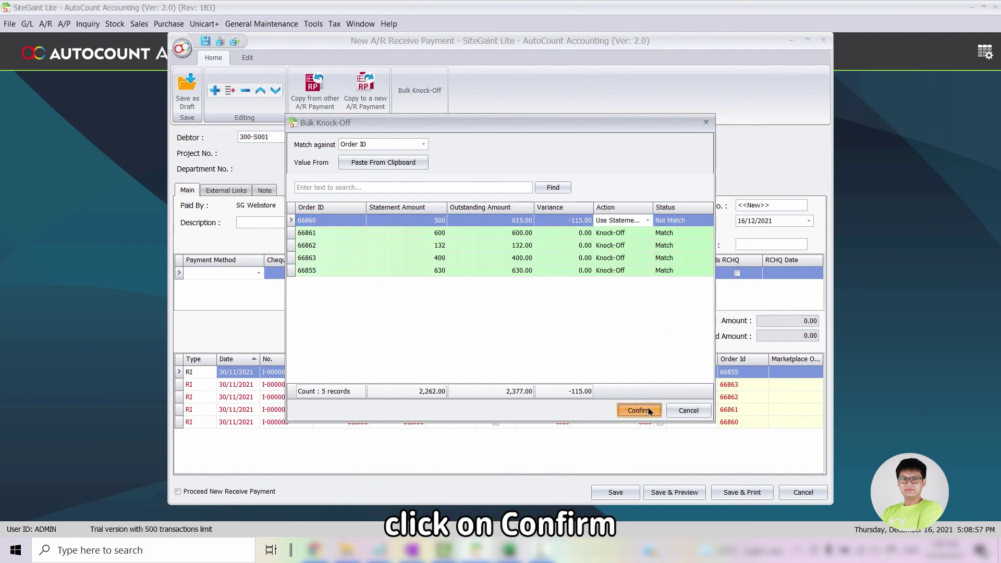
Save the receive payment as CASH with a payment amount of 2,262.00.
{"action": "left_click", "coordinate": [258, 273]}
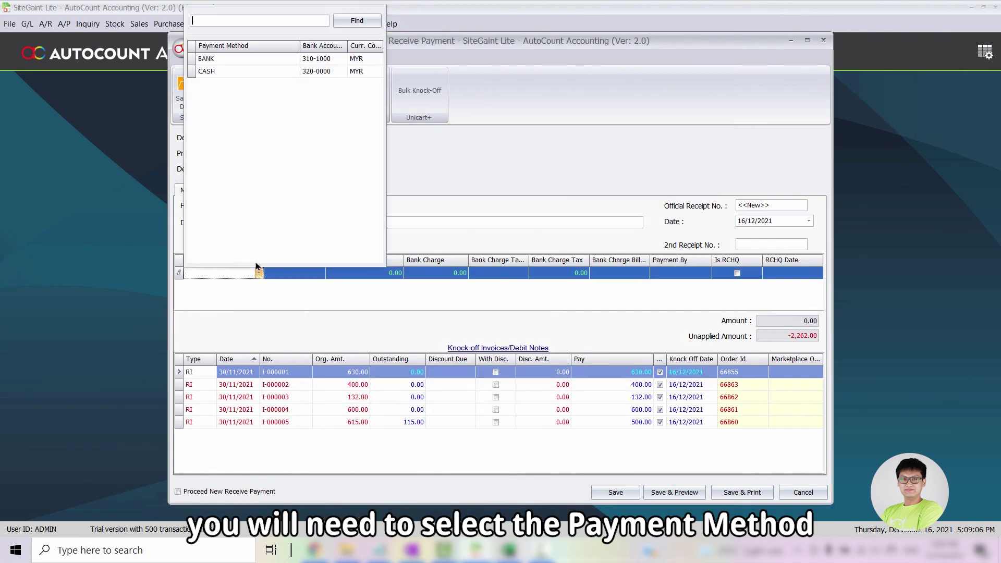
{"action": "left_click", "coordinate": [218, 78]}
{"action": "left_click", "coordinate": [383, 273]}
{"action": "type", "text": "2,262"}
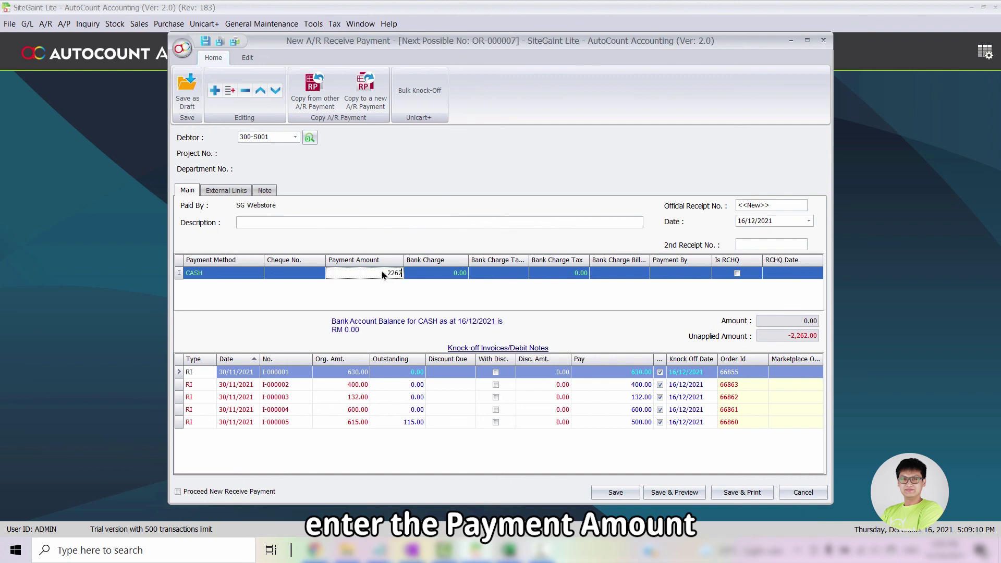
{"action": "key", "text": "Return"}
{"action": "left_click", "coordinate": [620, 494]}
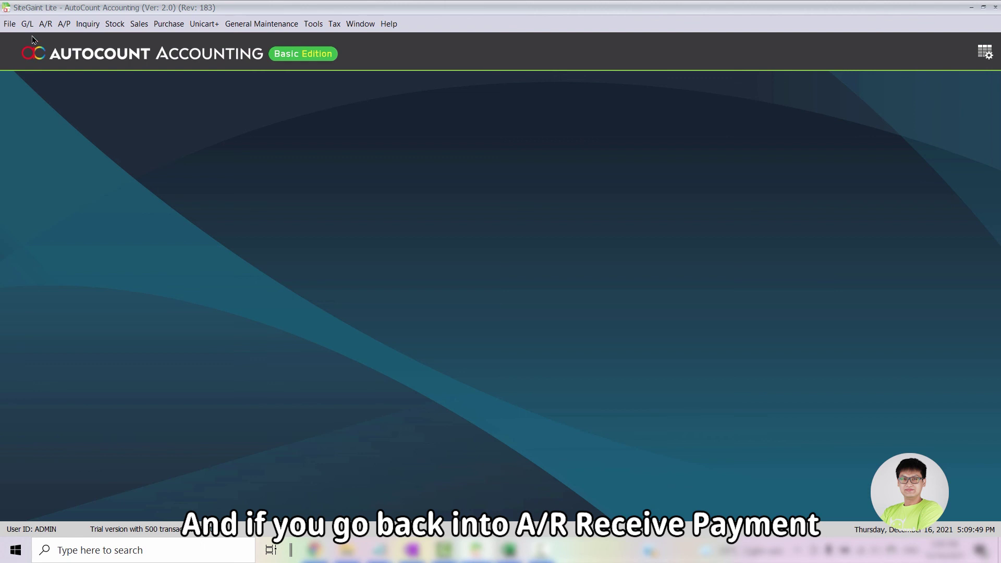
Reopen receipt OR-000007 from the A/R Receive Payment list to review its knock-offs.
{"action": "left_click", "coordinate": [45, 24]}
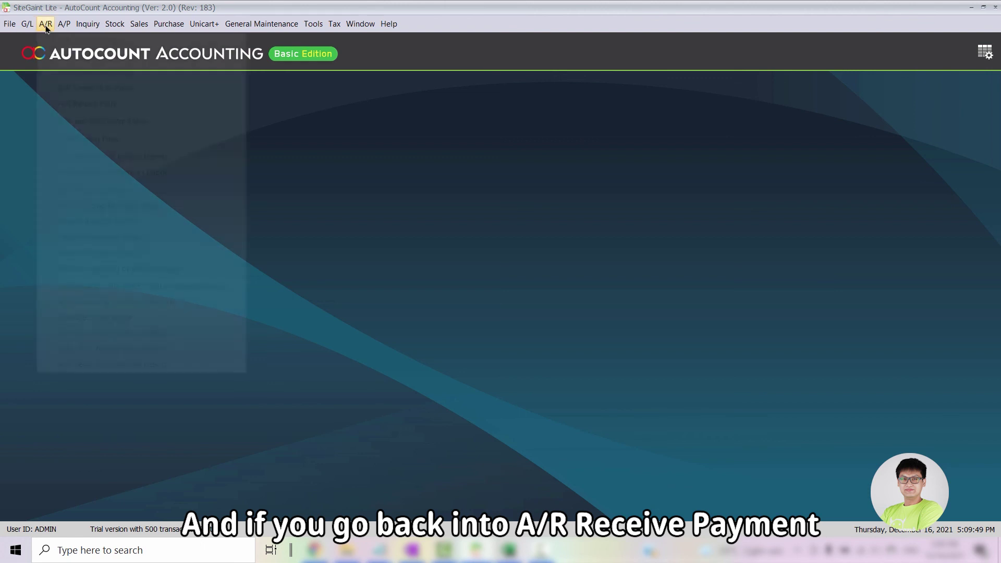
{"action": "left_click", "coordinate": [71, 78]}
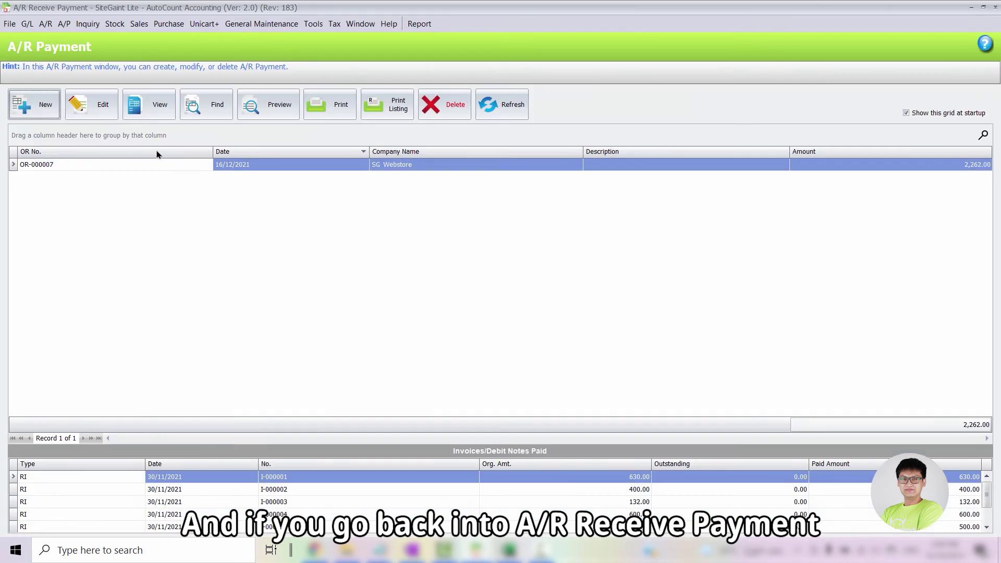
{"action": "double_click", "coordinate": [183, 167]}
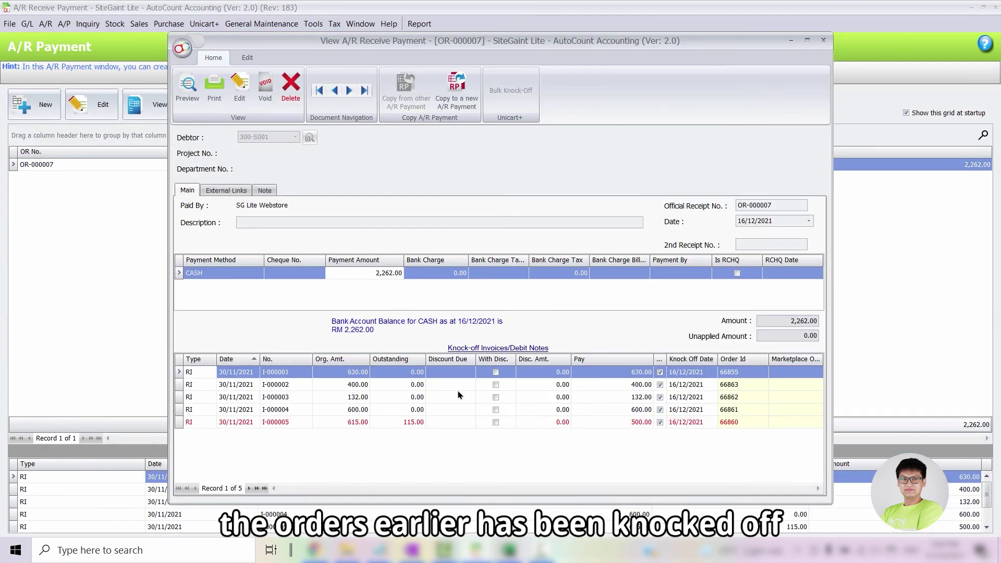